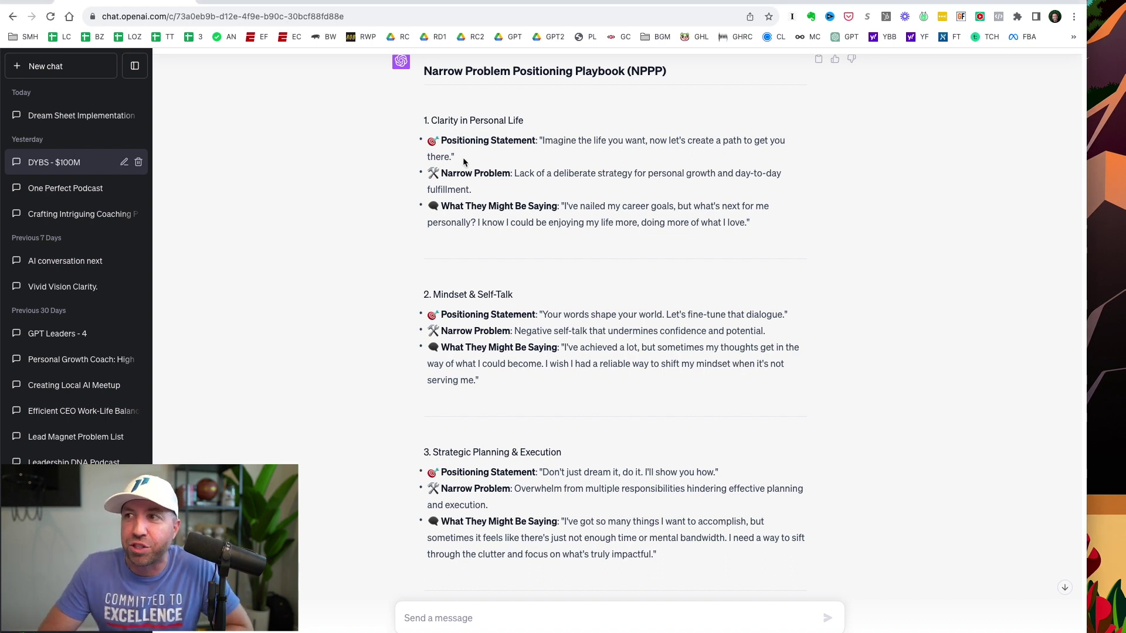
Step: Highlight section 1's positioning statement, Narrow Problem line and client phrasing, one after another
{"action": "left_click_drag", "start_coordinate": [463, 158], "coordinate": [428, 138]}
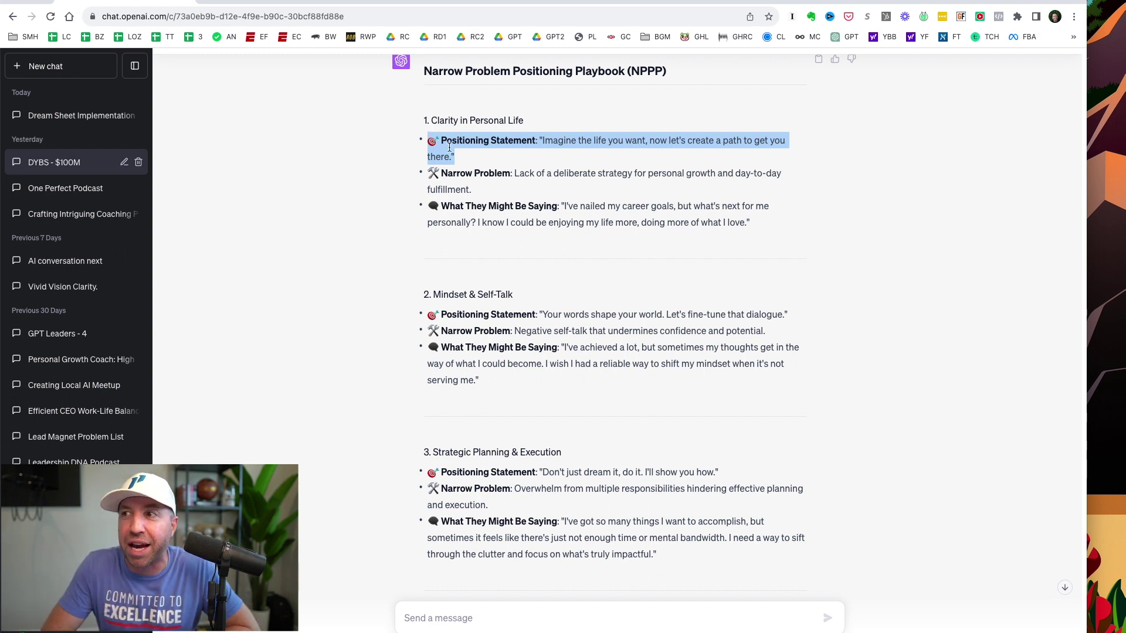
{"action": "left_click", "coordinate": [477, 183]}
{"action": "left_click_drag", "start_coordinate": [473, 190], "coordinate": [431, 174]}
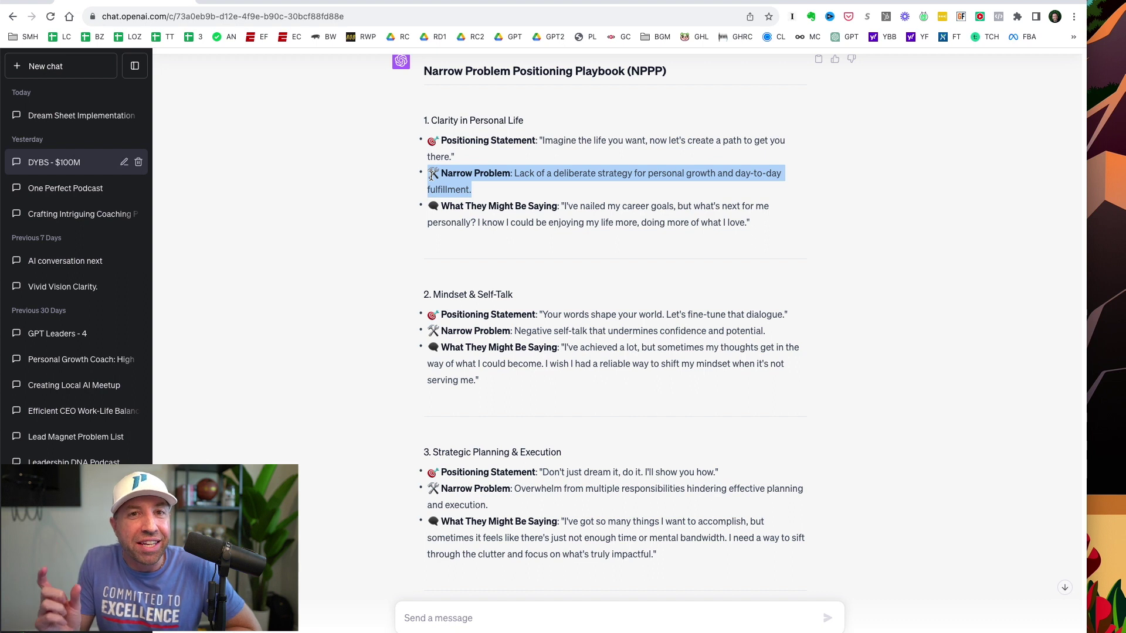
{"action": "left_click", "coordinate": [528, 234]}
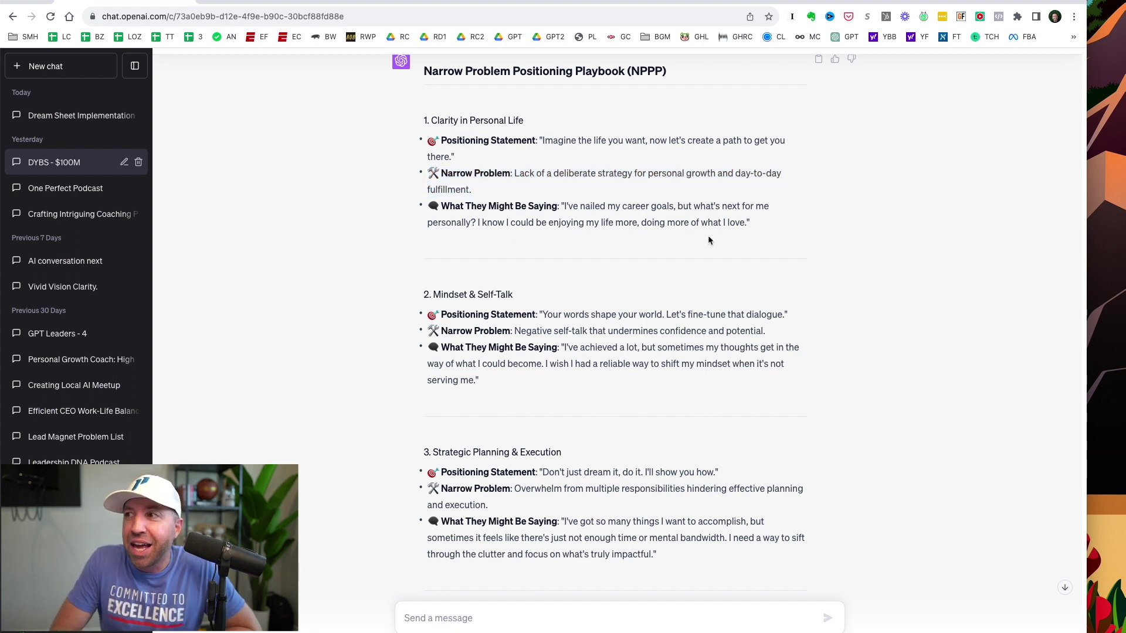
{"action": "left_click_drag", "start_coordinate": [753, 226], "coordinate": [427, 216]}
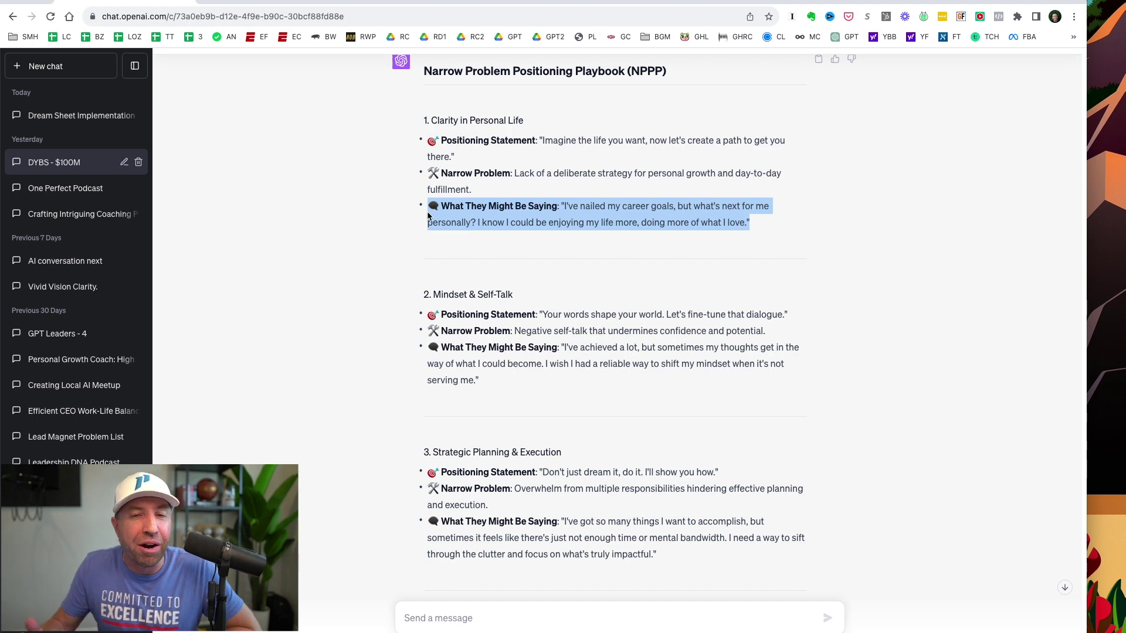
{"action": "left_click", "coordinate": [464, 228]}
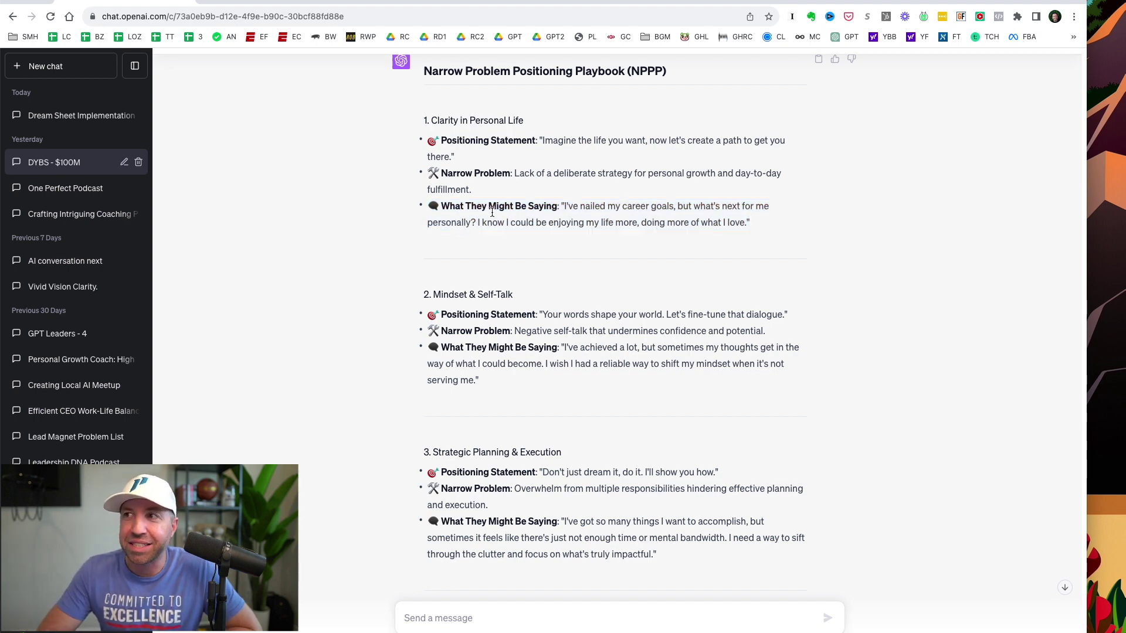
Step: Scroll back up to the earlier Definite/Narrow Problem reply for ambitious professionals and entrepreneurs
{"action": "scroll", "coordinate": [515, 234], "scroll_direction": "down", "scroll_amount": 2}
{"action": "scroll", "coordinate": [516, 234], "scroll_direction": "down", "scroll_amount": 4}
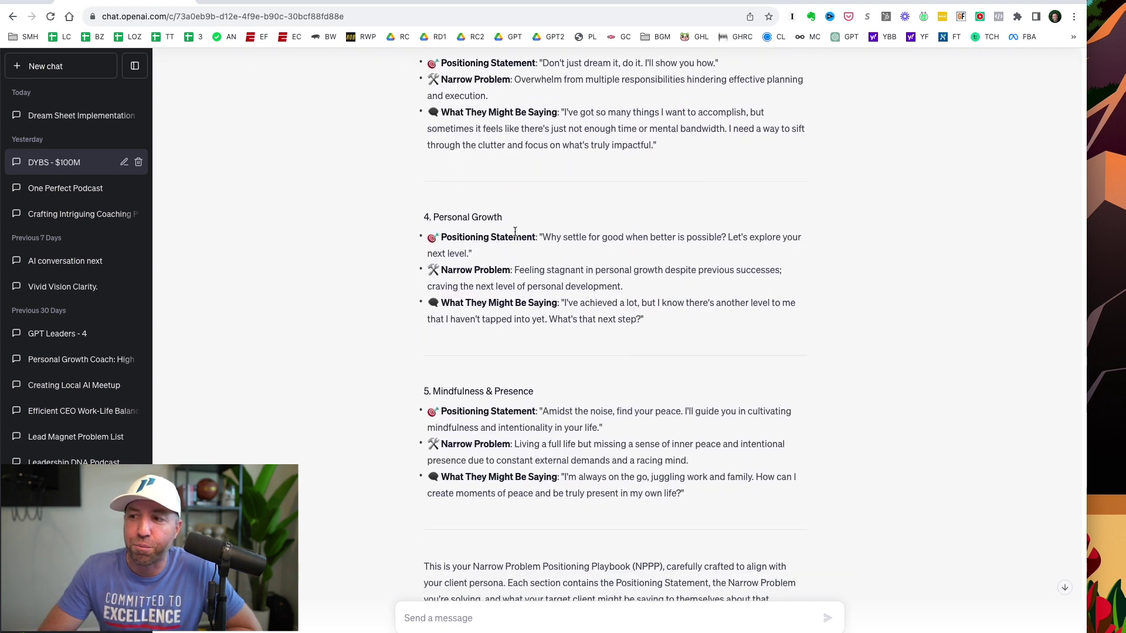
{"action": "scroll", "coordinate": [515, 235], "scroll_direction": "up", "scroll_amount": 4}
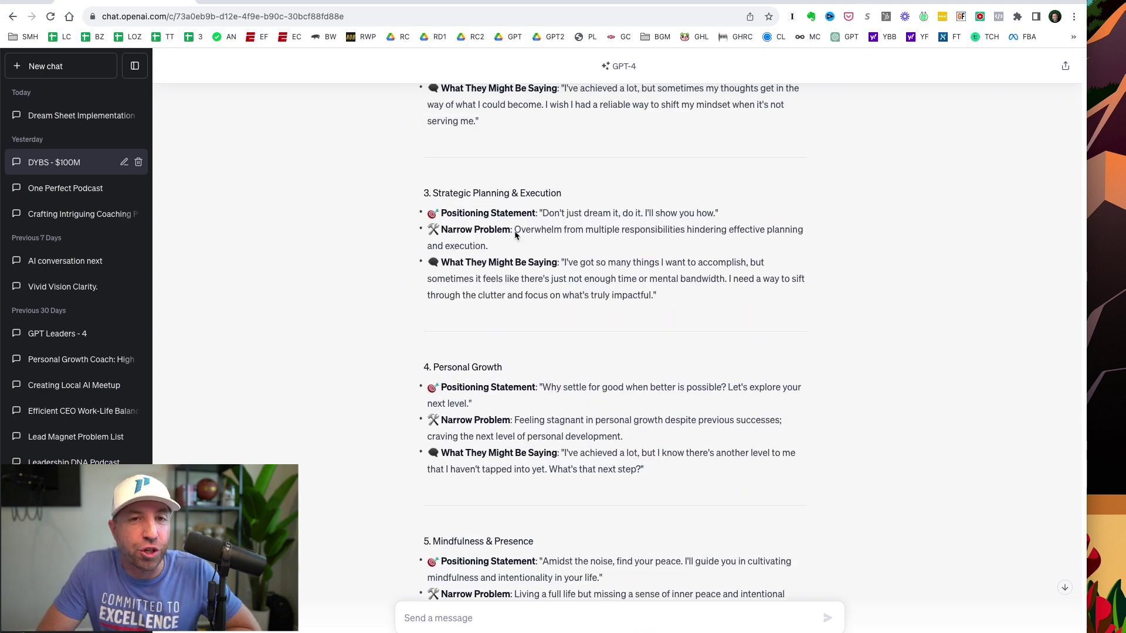
{"action": "scroll", "coordinate": [516, 235], "scroll_direction": "up", "scroll_amount": 4}
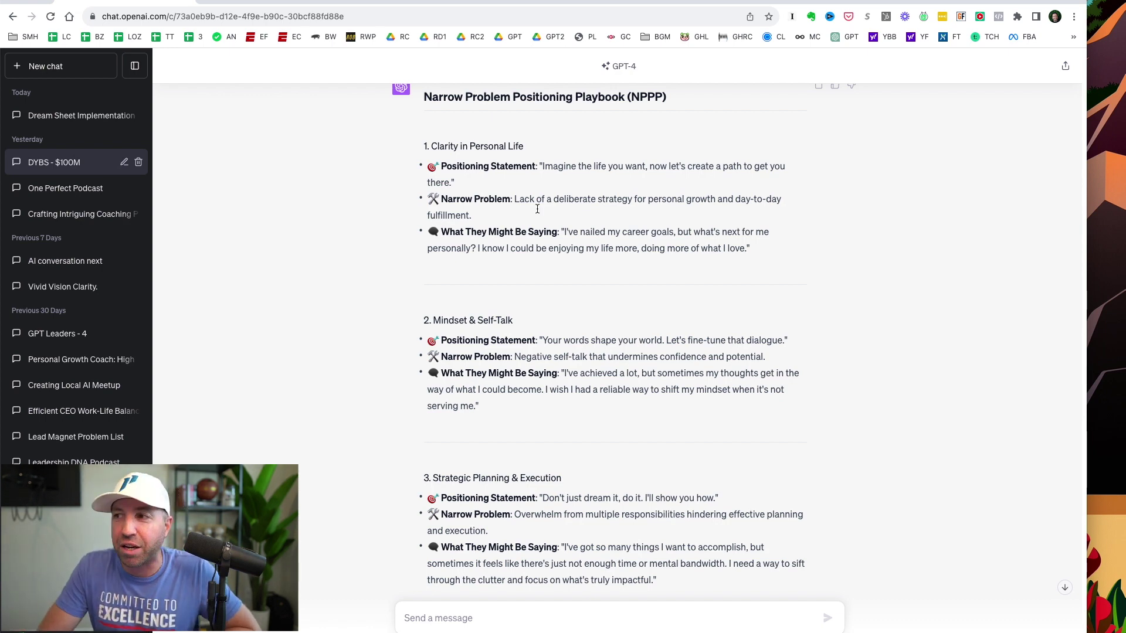
{"action": "scroll", "coordinate": [555, 311], "scroll_direction": "up", "scroll_amount": 15}
{"action": "scroll", "coordinate": [556, 315], "scroll_direction": "up", "scroll_amount": 15}
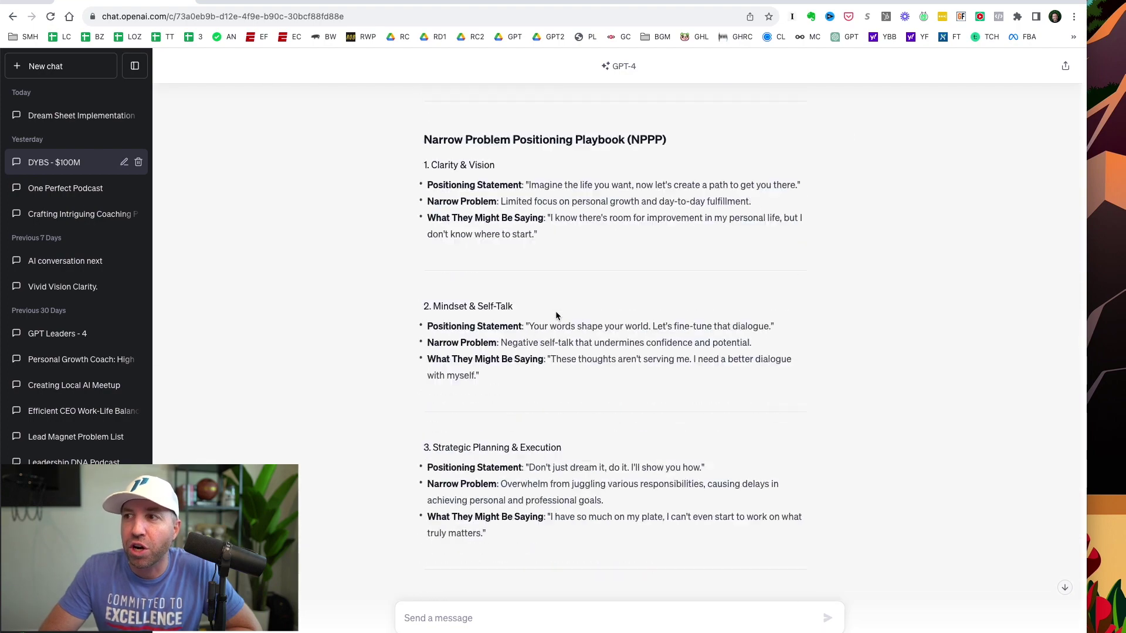
{"action": "scroll", "coordinate": [556, 315], "scroll_direction": "up", "scroll_amount": 20}
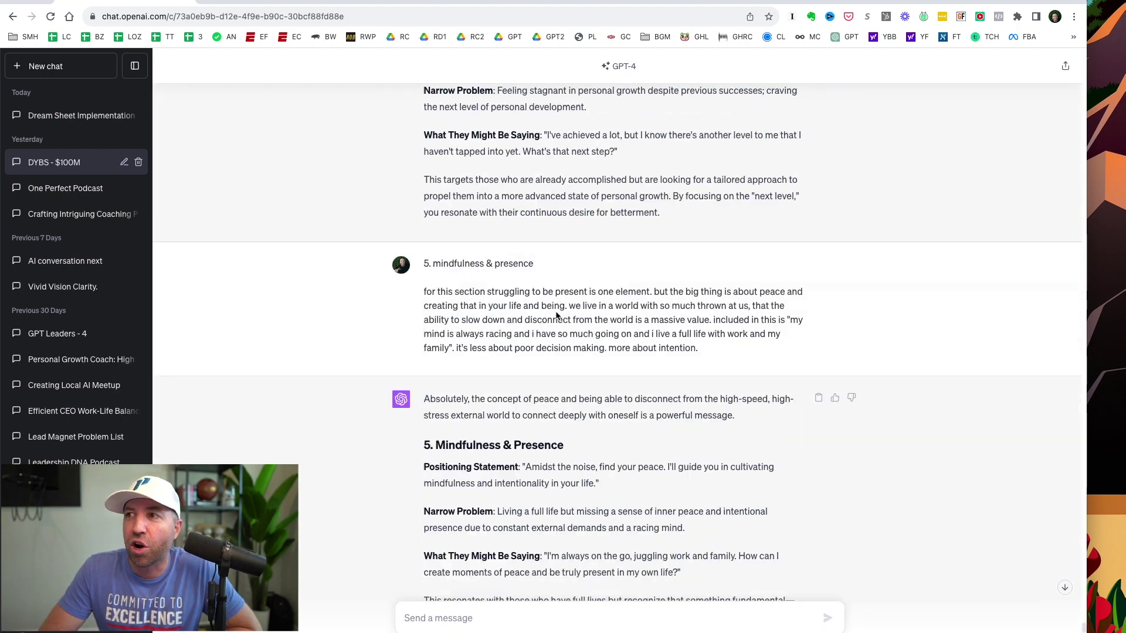
{"action": "scroll", "coordinate": [556, 316], "scroll_direction": "up", "scroll_amount": 20}
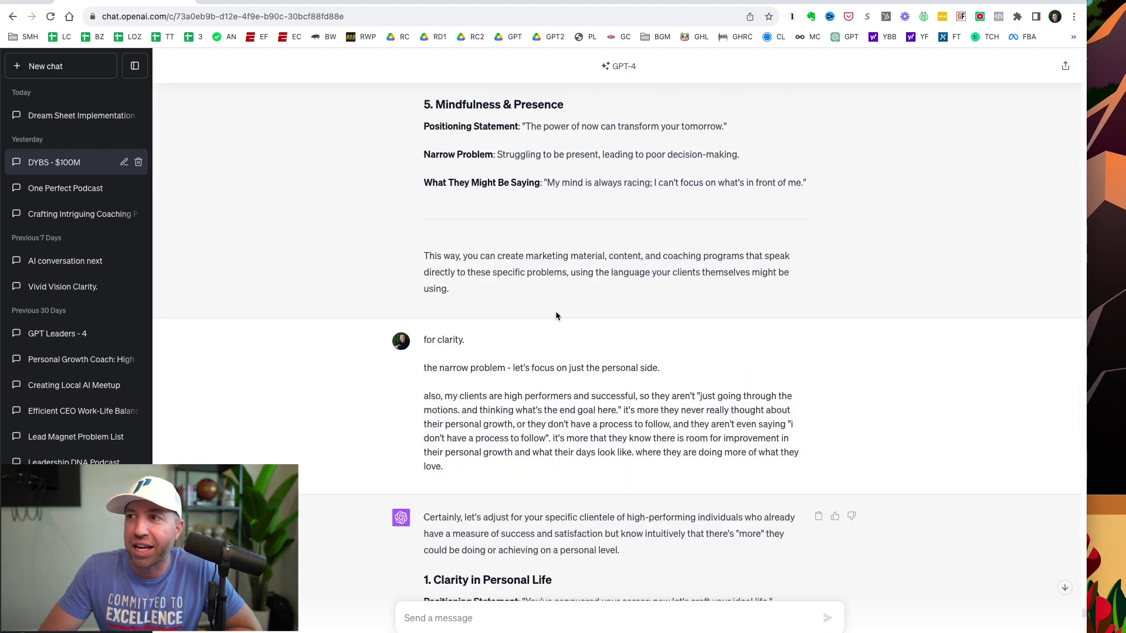
{"action": "scroll", "coordinate": [556, 316], "scroll_direction": "up", "scroll_amount": 20}
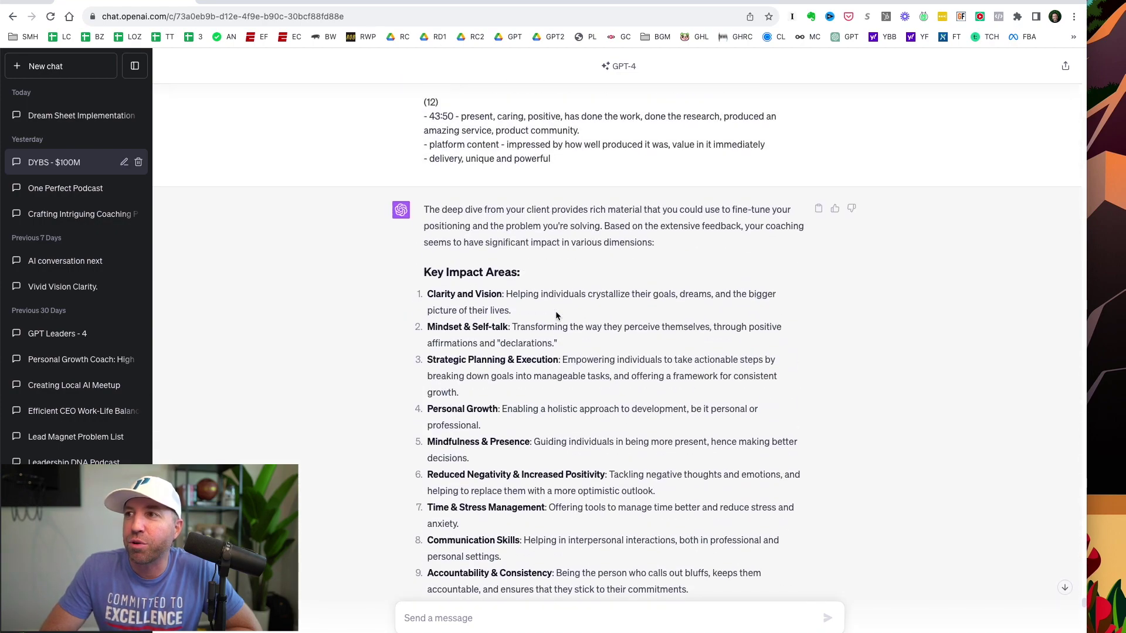
{"action": "scroll", "coordinate": [557, 315], "scroll_direction": "up", "scroll_amount": 15}
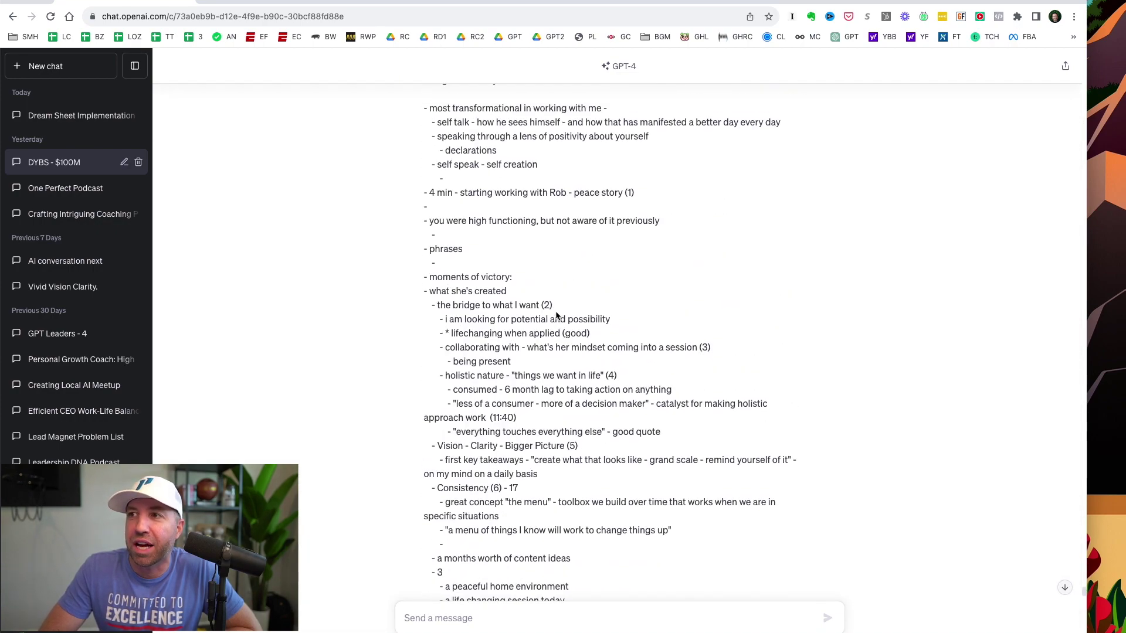
{"action": "scroll", "coordinate": [557, 315], "scroll_direction": "up", "scroll_amount": 15}
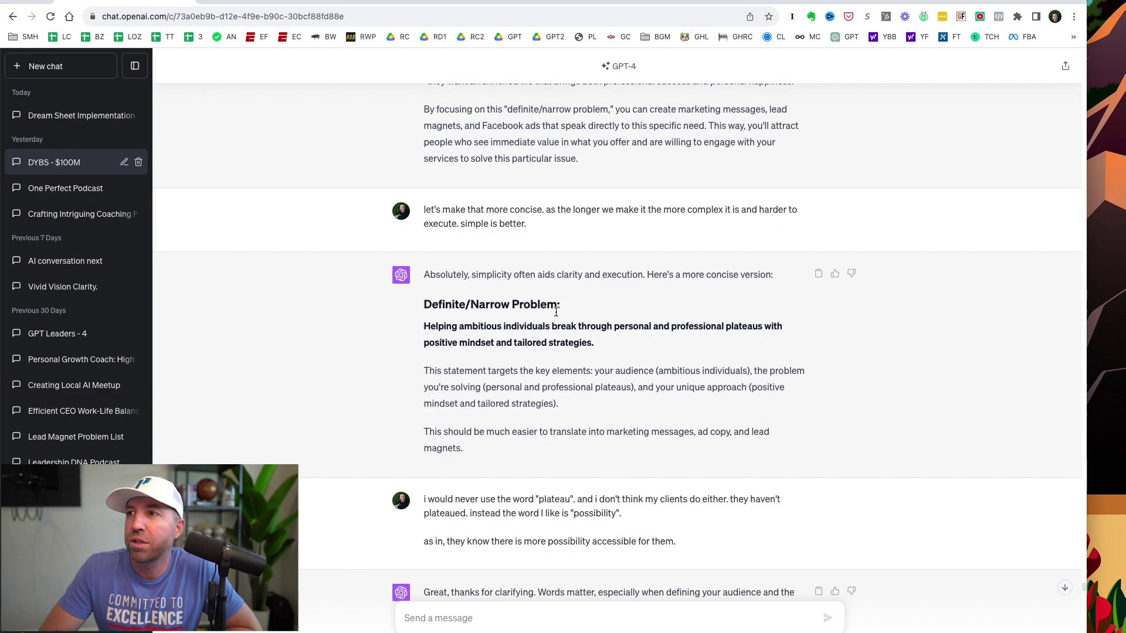
{"action": "scroll", "coordinate": [556, 315], "scroll_direction": "down", "scroll_amount": 7}
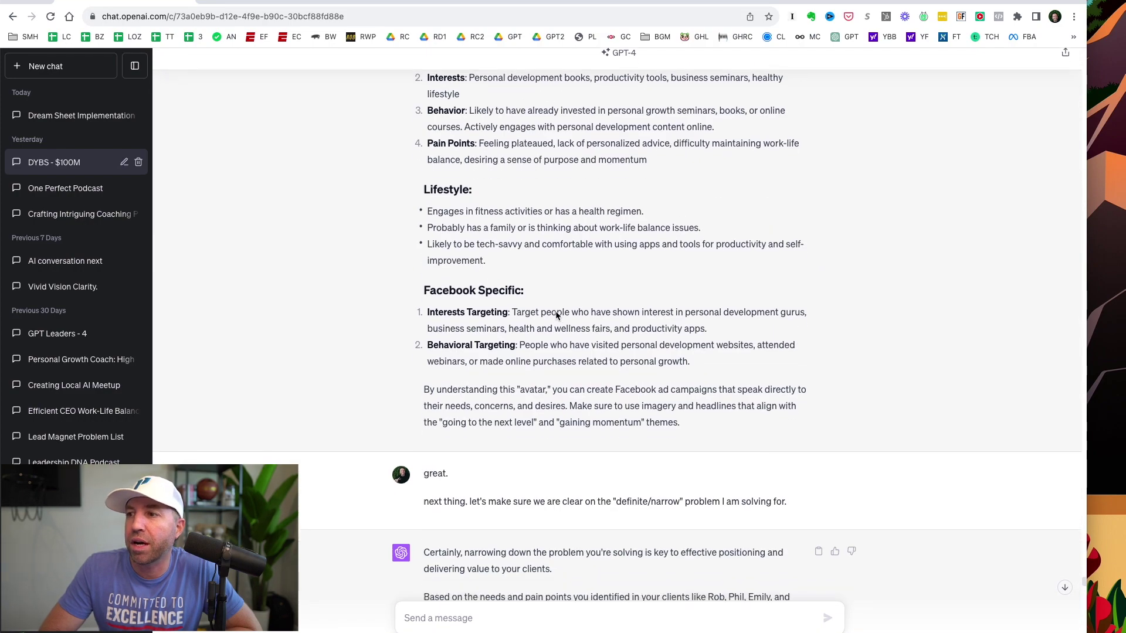
{"action": "scroll", "coordinate": [557, 313], "scroll_direction": "up", "scroll_amount": 1}
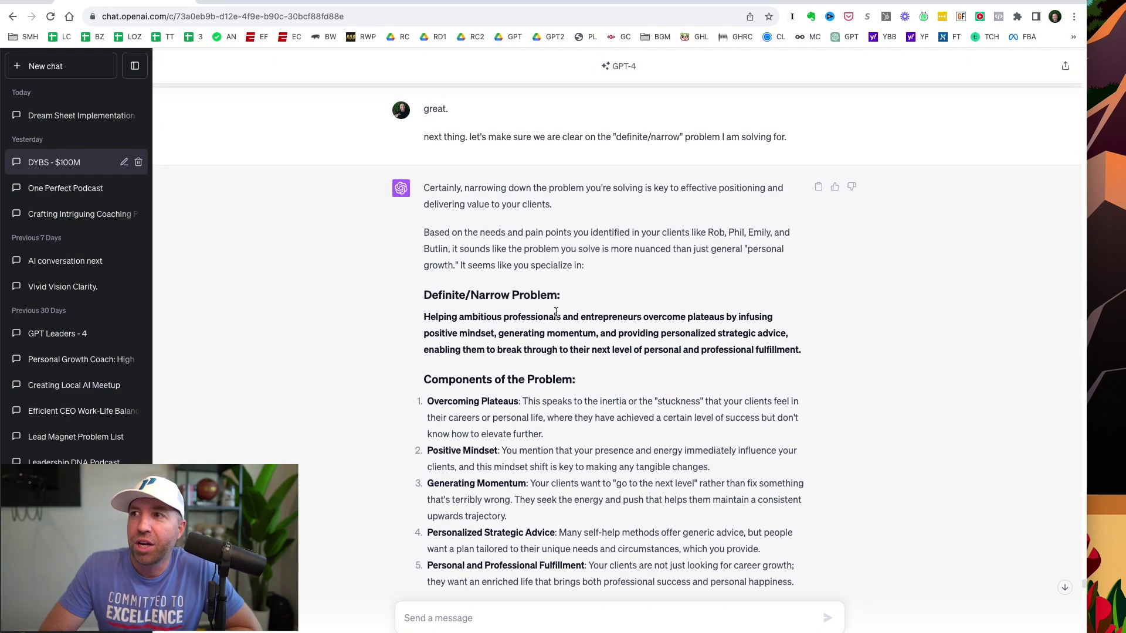
Step: Highlight the earlier user prompt and the long bold narrow-problem statement, then scroll down
{"action": "left_click_drag", "start_coordinate": [792, 143], "coordinate": [423, 139]}
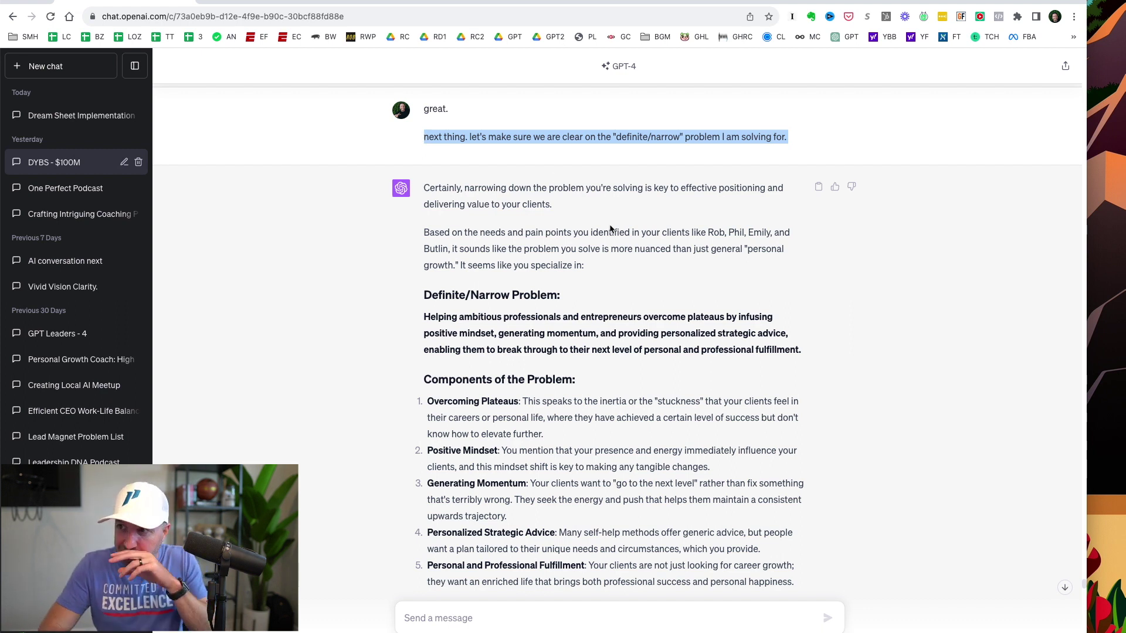
{"action": "left_click", "coordinate": [601, 290]}
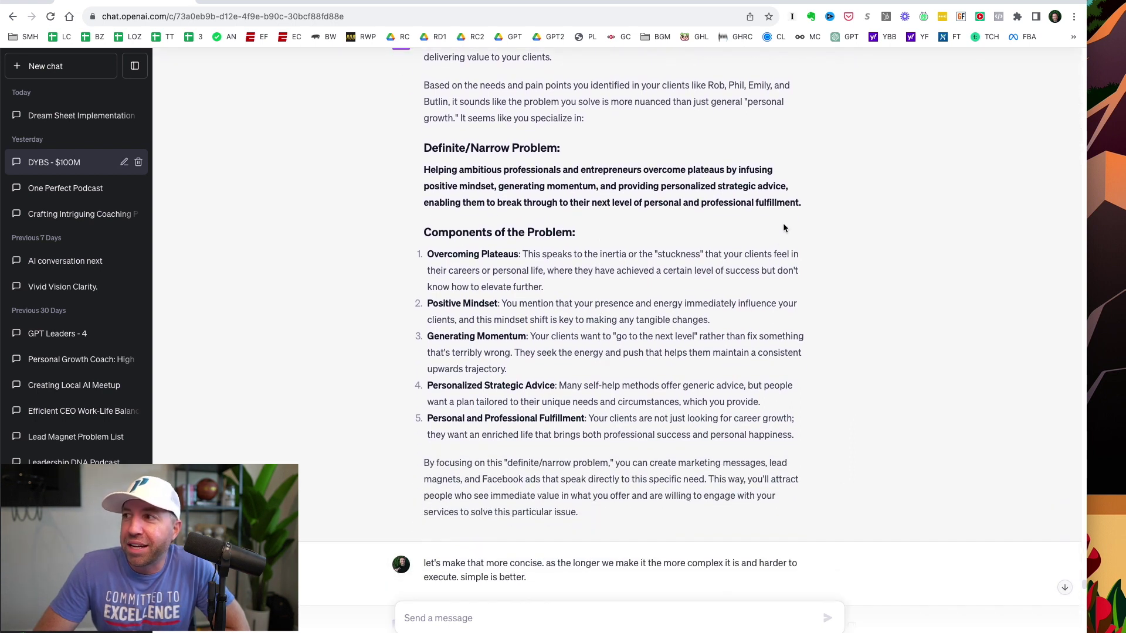
{"action": "left_click_drag", "start_coordinate": [803, 203], "coordinate": [418, 178]}
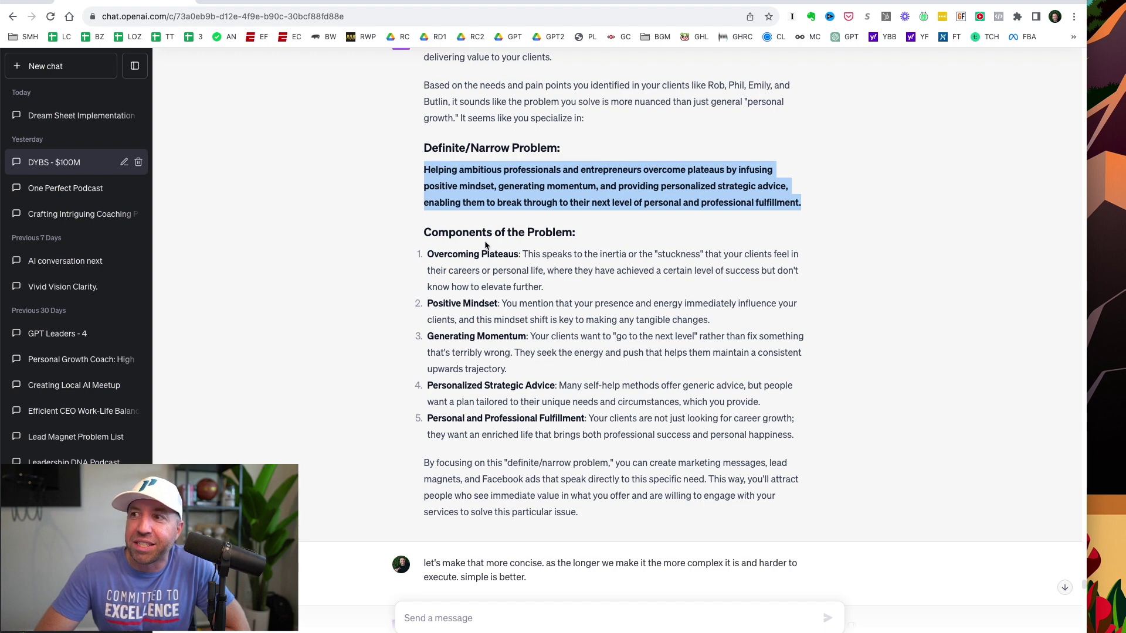
{"action": "scroll", "coordinate": [527, 450], "scroll_direction": "down", "scroll_amount": 6}
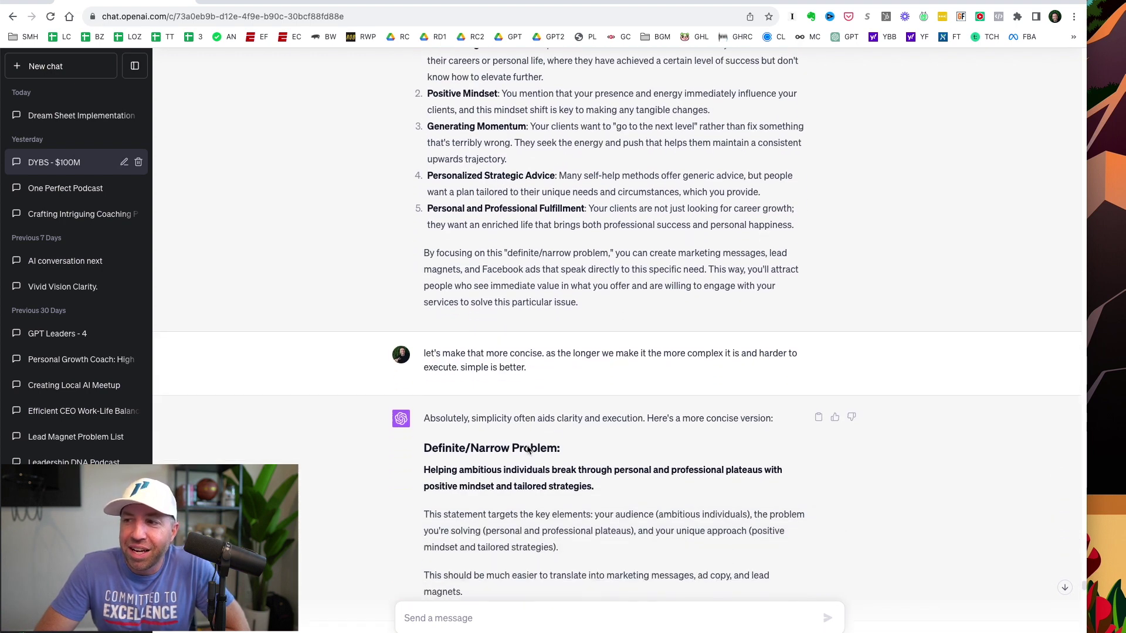
Step: Highlight the conciseness request and concise statement, then pick out 'plateau' and 'possibility' in the follow-up
{"action": "left_click_drag", "start_coordinate": [535, 235], "coordinate": [423, 221]}
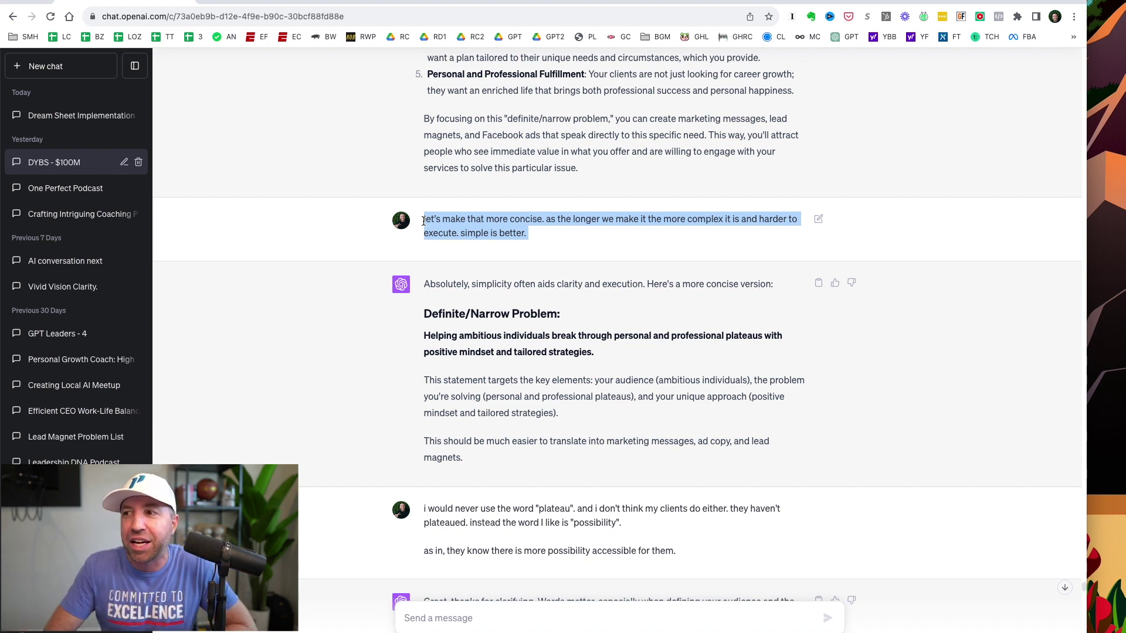
{"action": "left_click", "coordinate": [576, 311]}
{"action": "left_click_drag", "start_coordinate": [593, 353], "coordinate": [423, 336]}
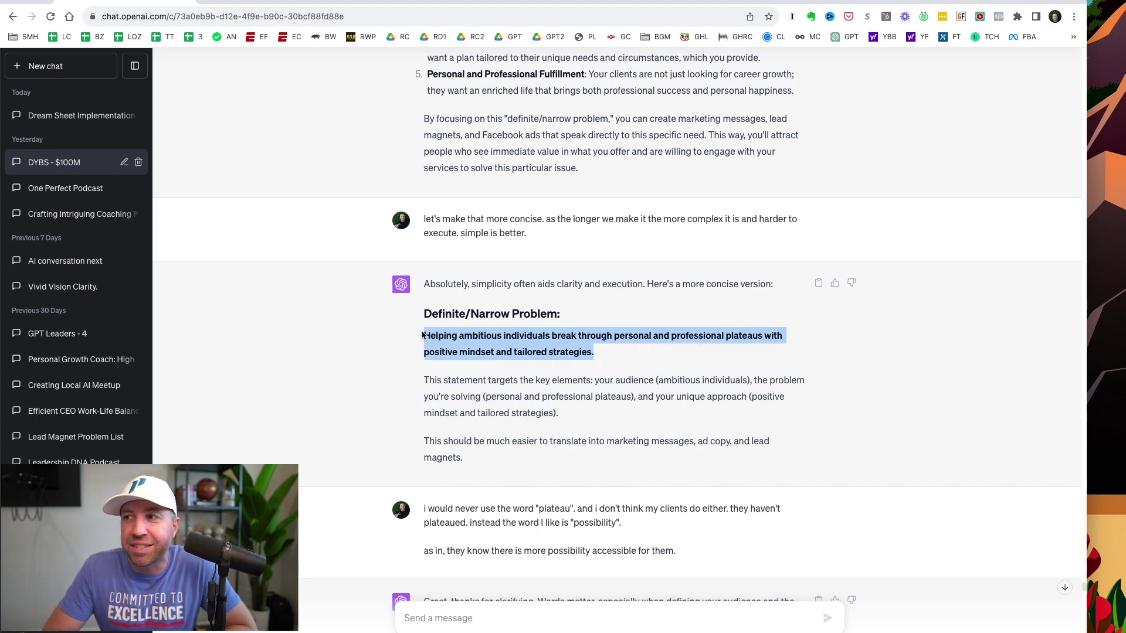
{"action": "scroll", "coordinate": [468, 379], "scroll_direction": "down", "scroll_amount": 3}
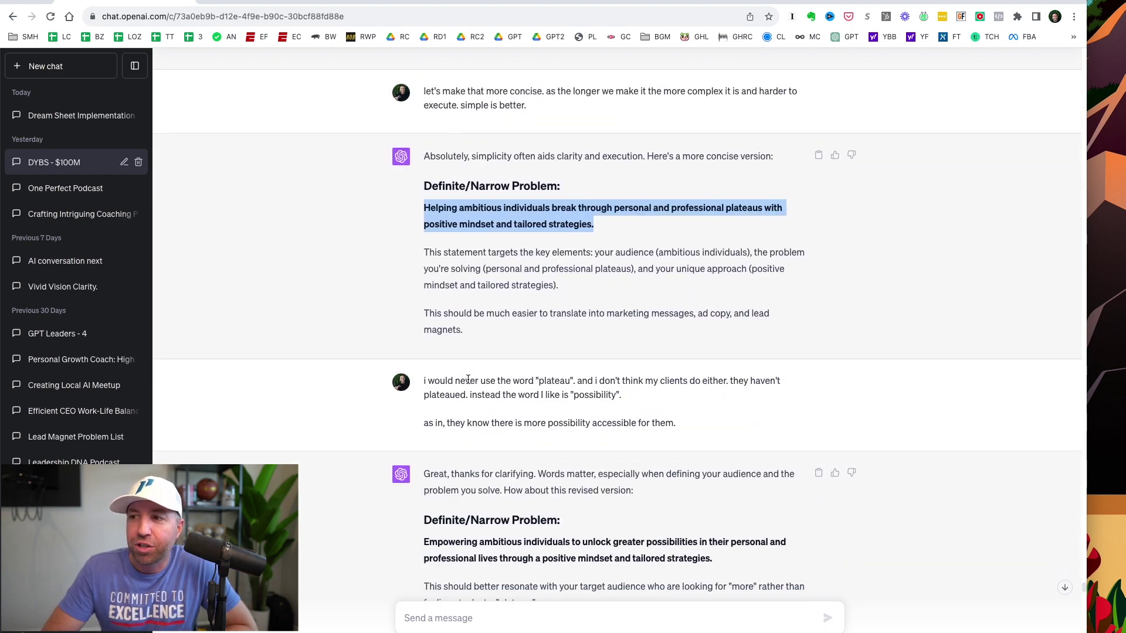
{"action": "double_click", "coordinate": [552, 335]}
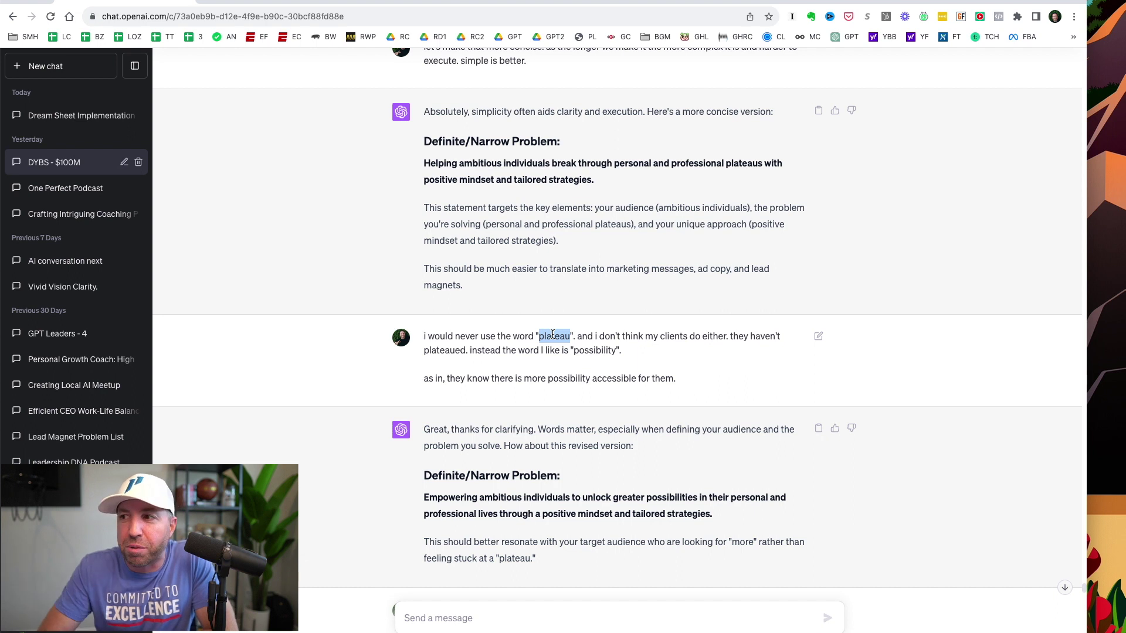
{"action": "double_click", "coordinate": [561, 379]}
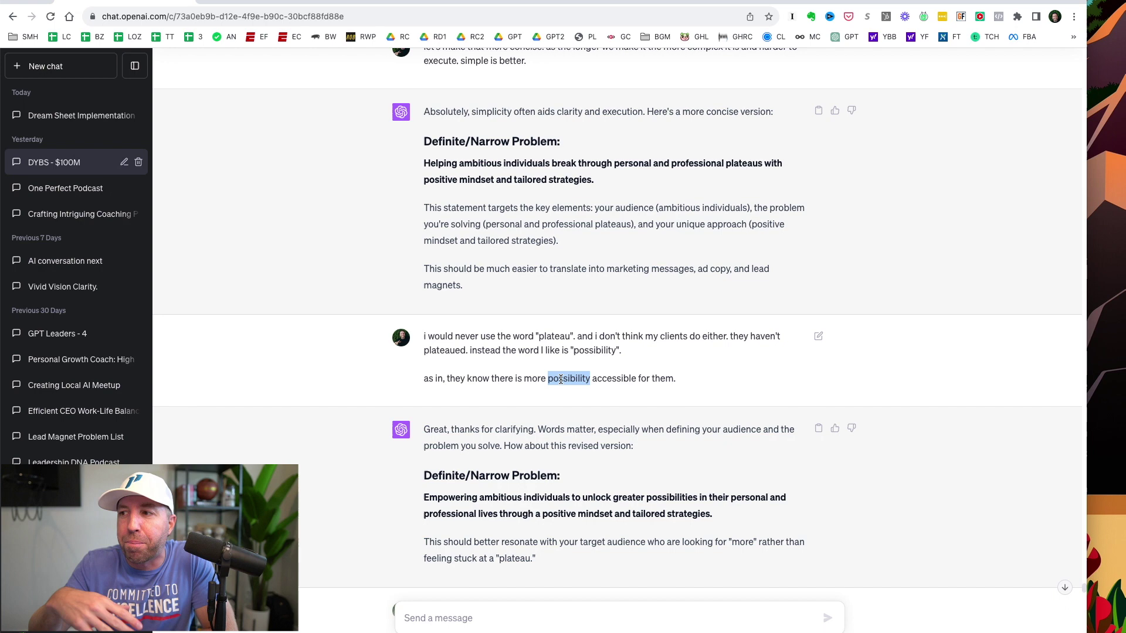
Step: Highlight the revised 'Empowering' narrow problem, then scroll through the deep-dive notes to select all ten Key Impact Areas
{"action": "scroll", "coordinate": [560, 378], "scroll_direction": "down", "scroll_amount": 4}
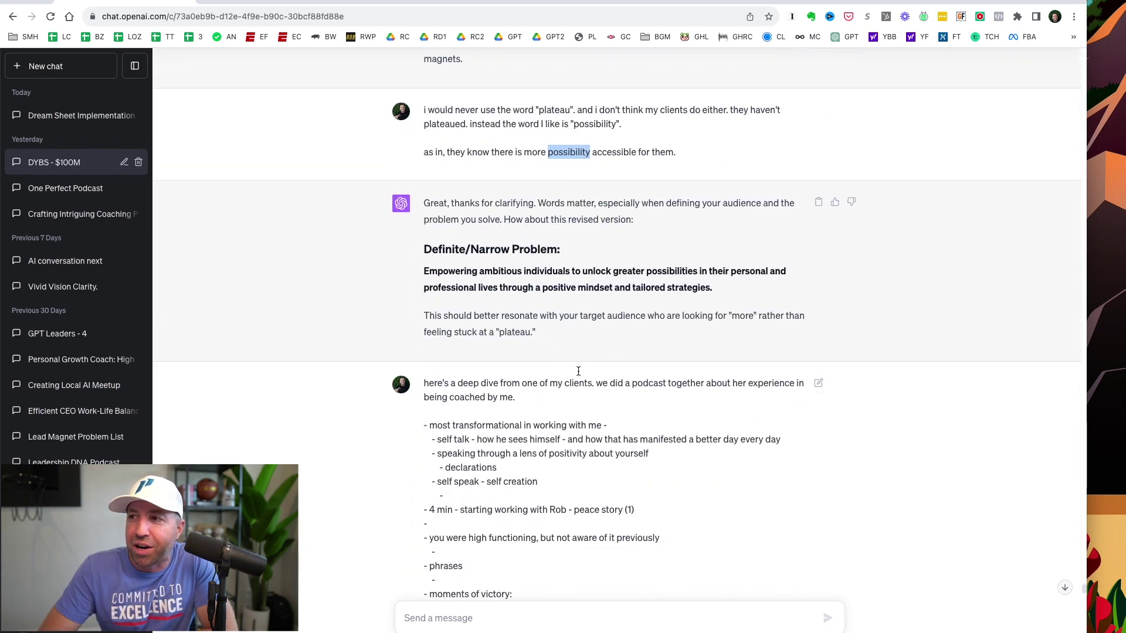
{"action": "left_click_drag", "start_coordinate": [719, 293], "coordinate": [422, 280]}
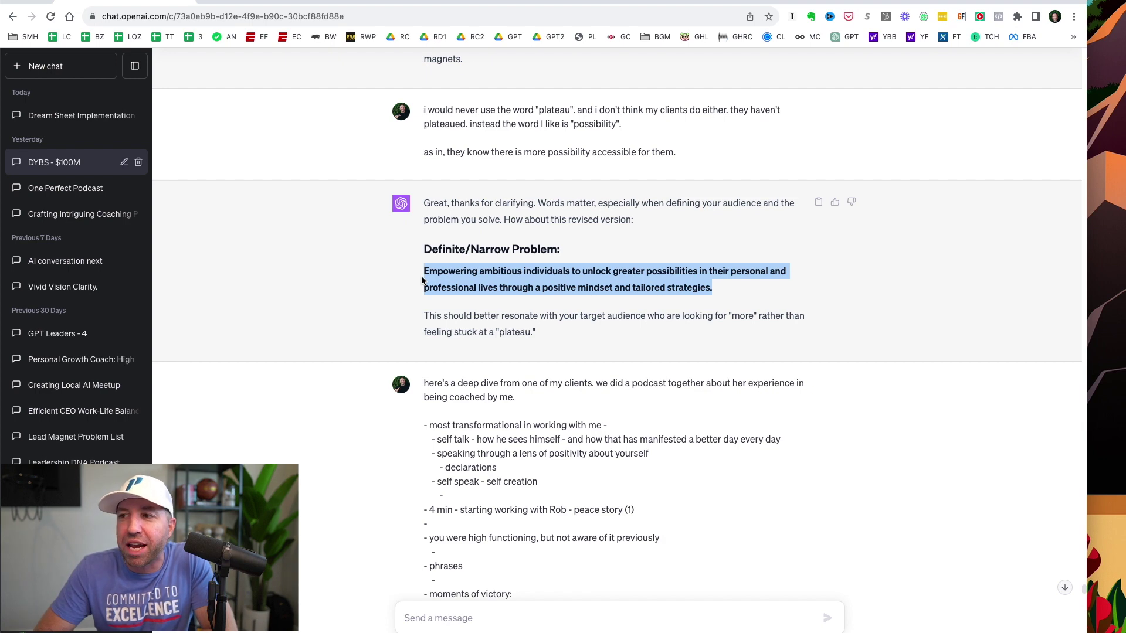
{"action": "scroll", "coordinate": [439, 363], "scroll_direction": "down", "scroll_amount": 2}
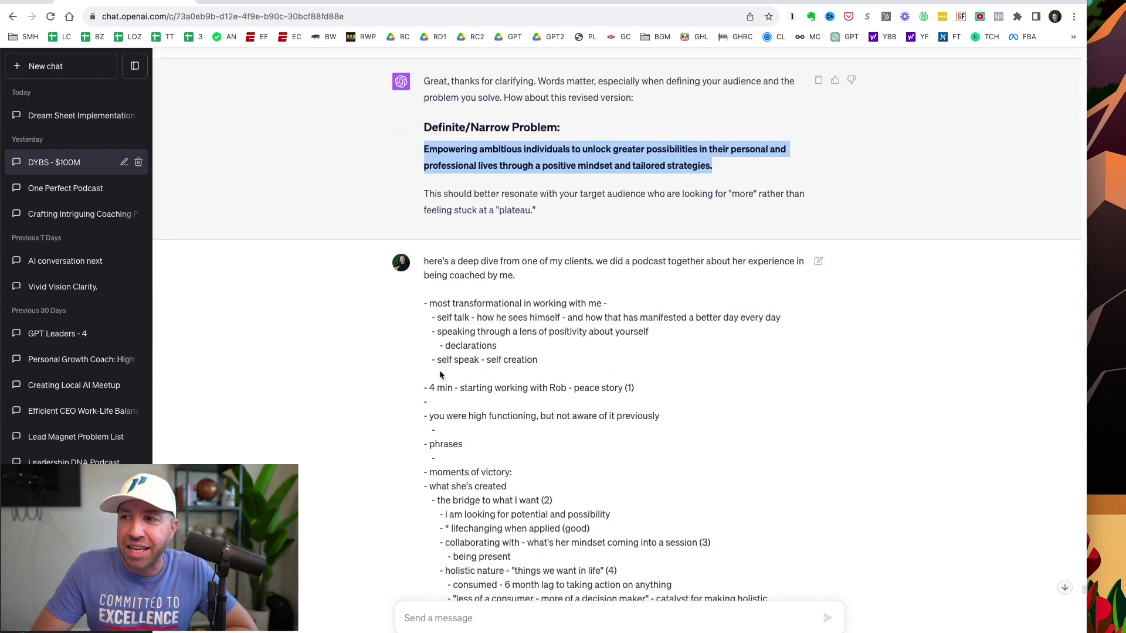
{"action": "scroll", "coordinate": [440, 373], "scroll_direction": "down", "scroll_amount": 3}
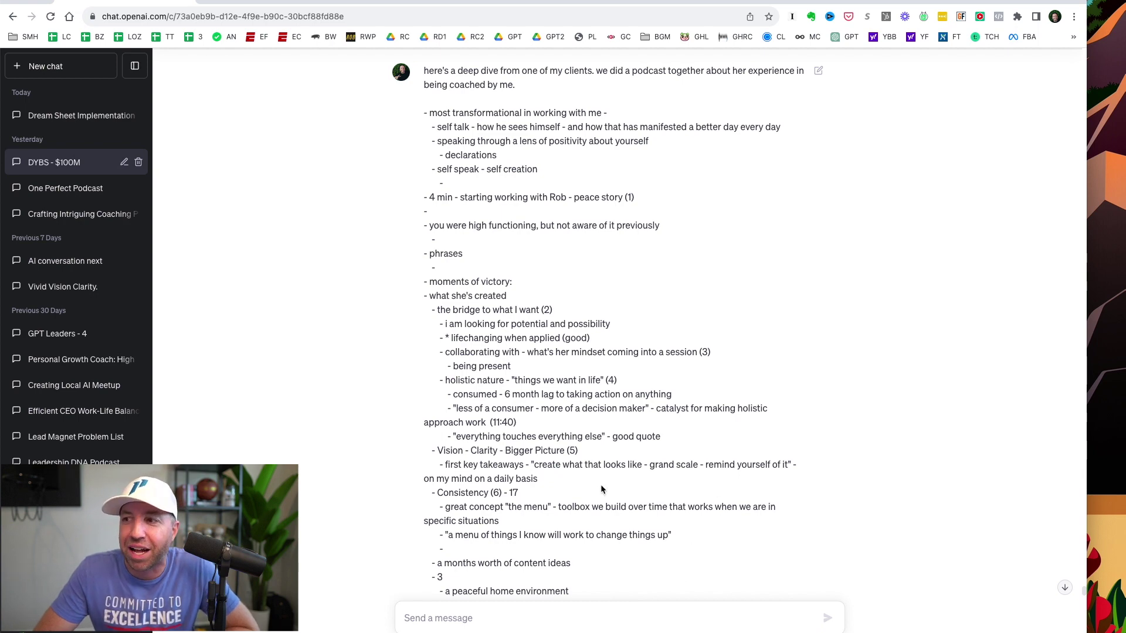
{"action": "scroll", "coordinate": [601, 484], "scroll_direction": "down", "scroll_amount": 1}
{"action": "scroll", "coordinate": [560, 487], "scroll_direction": "down", "scroll_amount": 3}
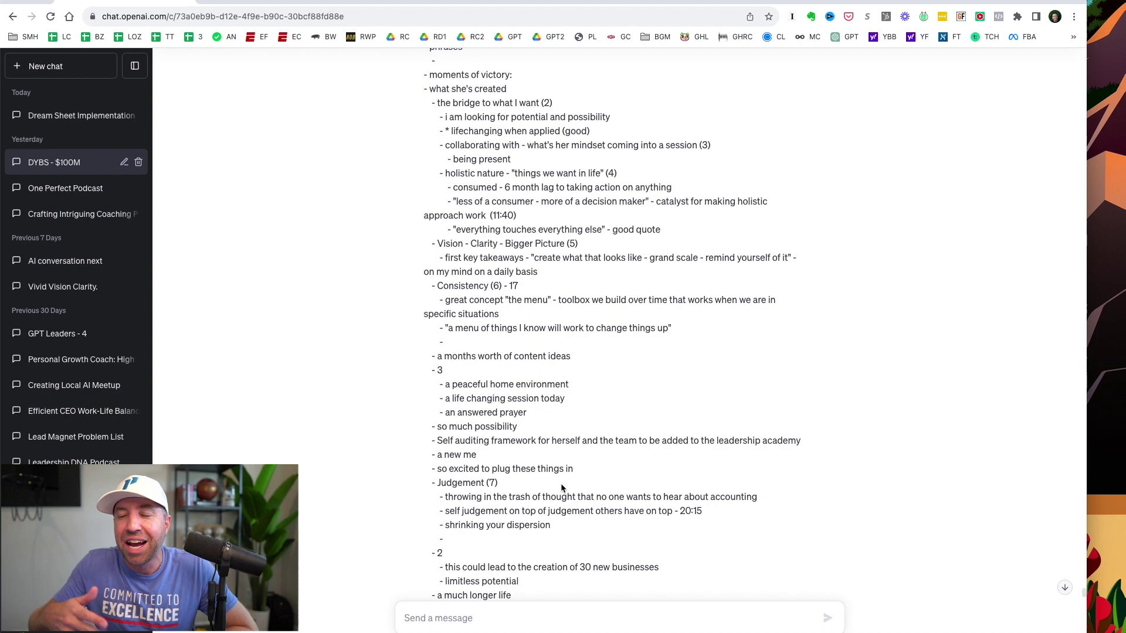
{"action": "scroll", "coordinate": [560, 483], "scroll_direction": "down", "scroll_amount": 10}
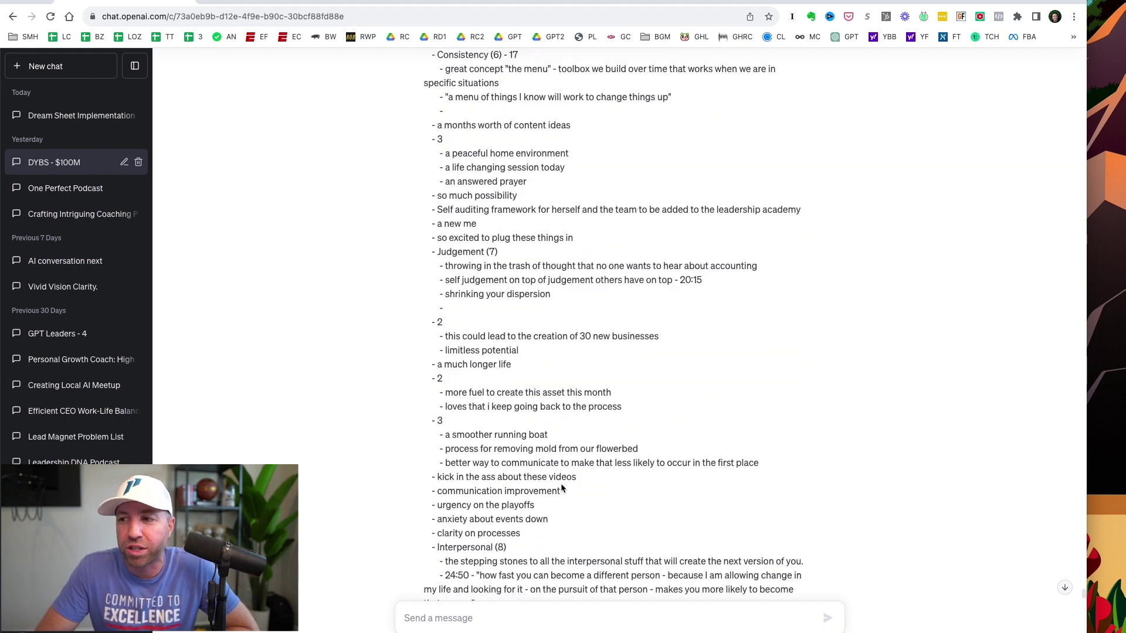
{"action": "scroll", "coordinate": [561, 484], "scroll_direction": "down", "scroll_amount": 12}
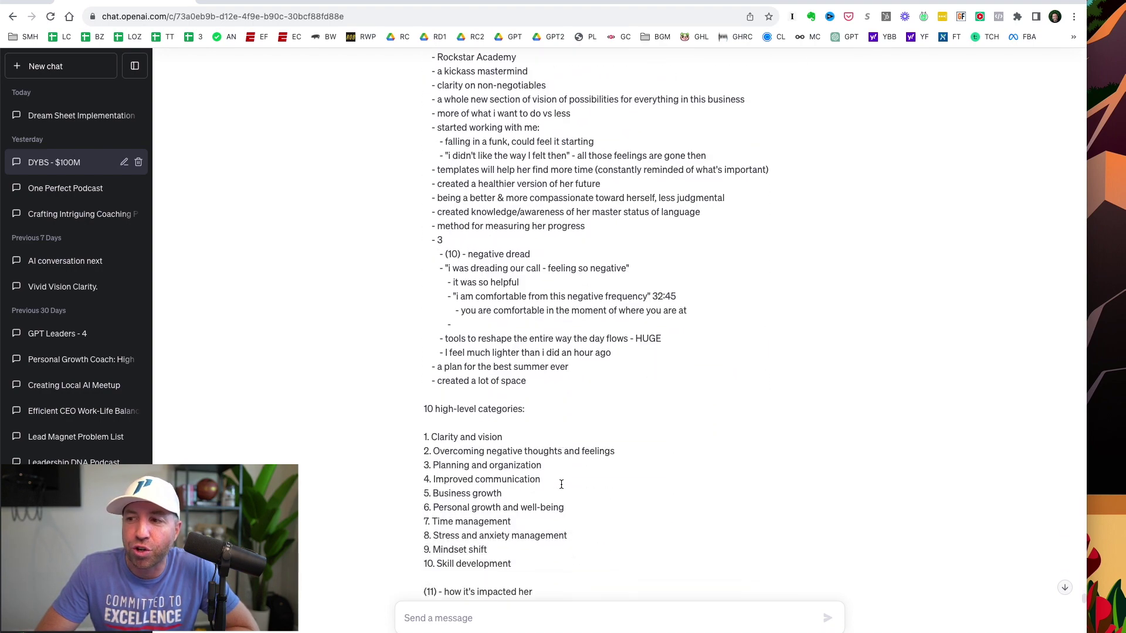
{"action": "scroll", "coordinate": [561, 486], "scroll_direction": "up", "scroll_amount": 1}
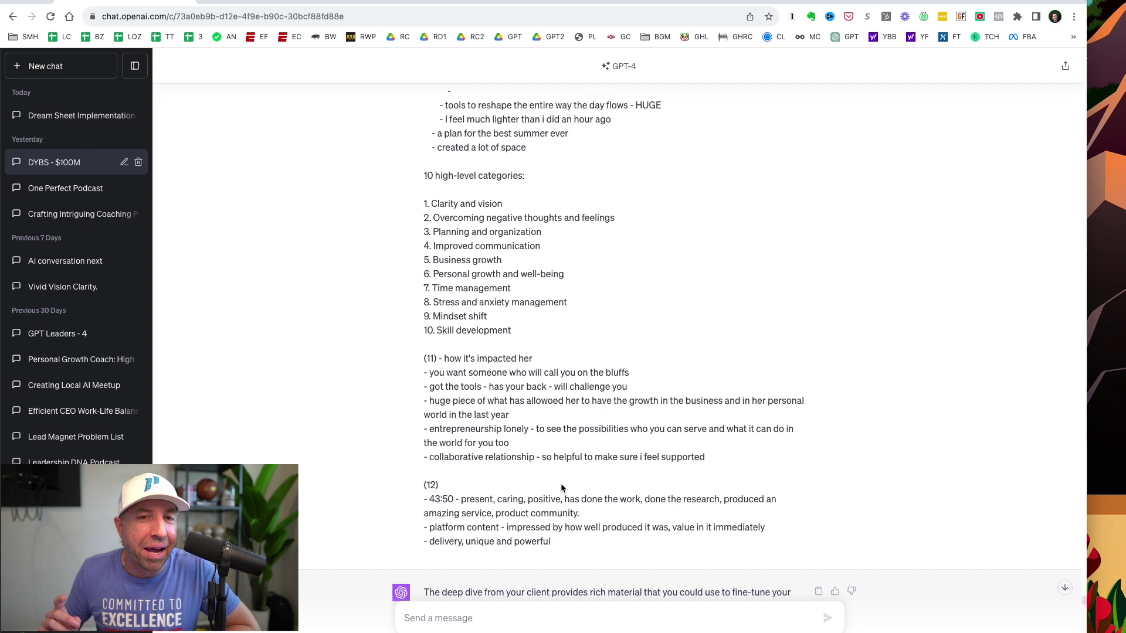
{"action": "scroll", "coordinate": [536, 477], "scroll_direction": "down", "scroll_amount": 4}
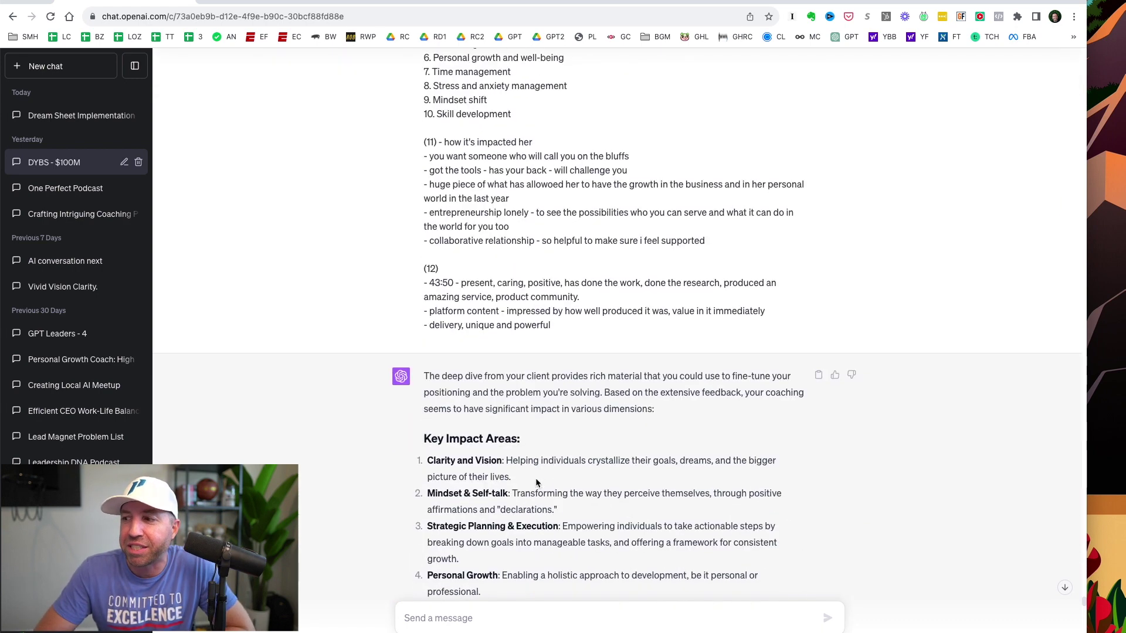
{"action": "scroll", "coordinate": [536, 477], "scroll_direction": "down", "scroll_amount": 4}
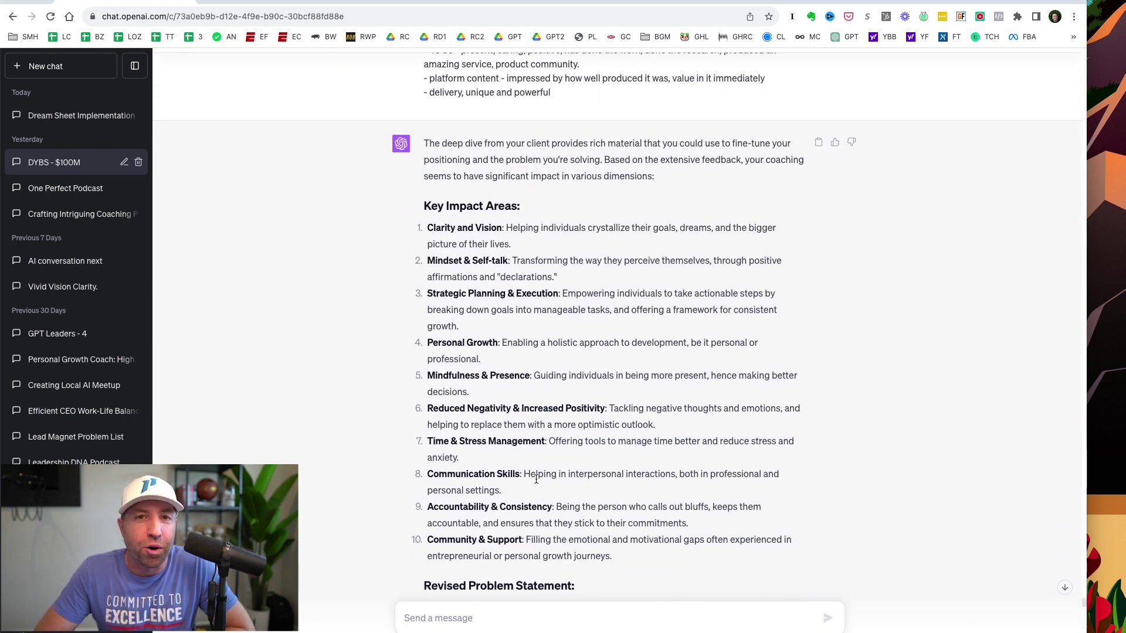
{"action": "scroll", "coordinate": [536, 478], "scroll_direction": "down", "scroll_amount": 1}
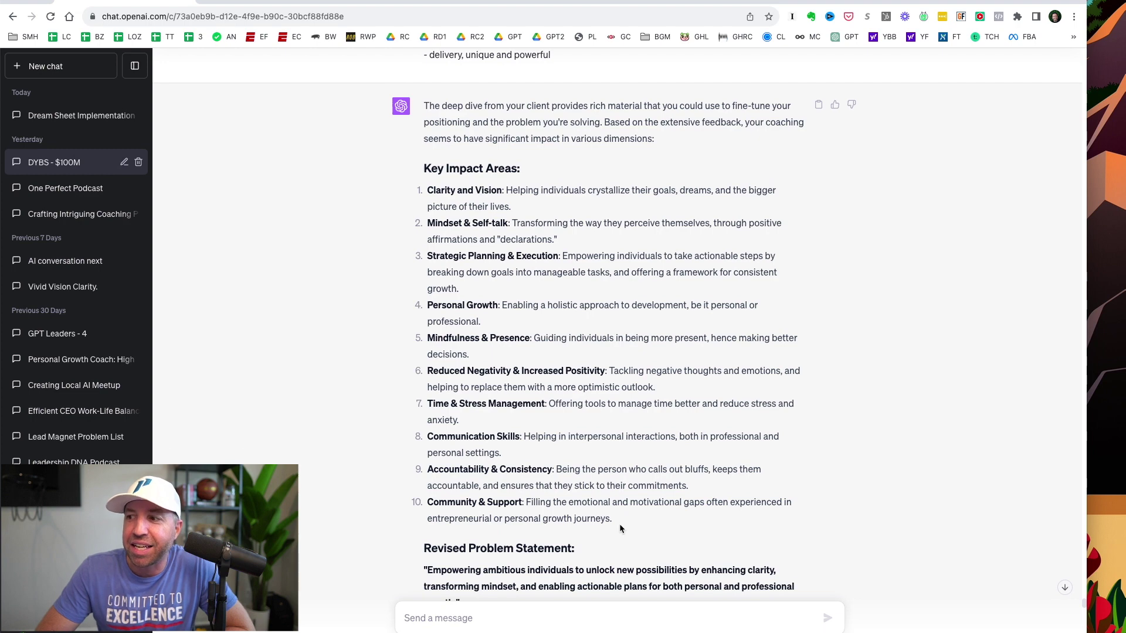
{"action": "left_click_drag", "start_coordinate": [620, 521], "coordinate": [423, 171]}
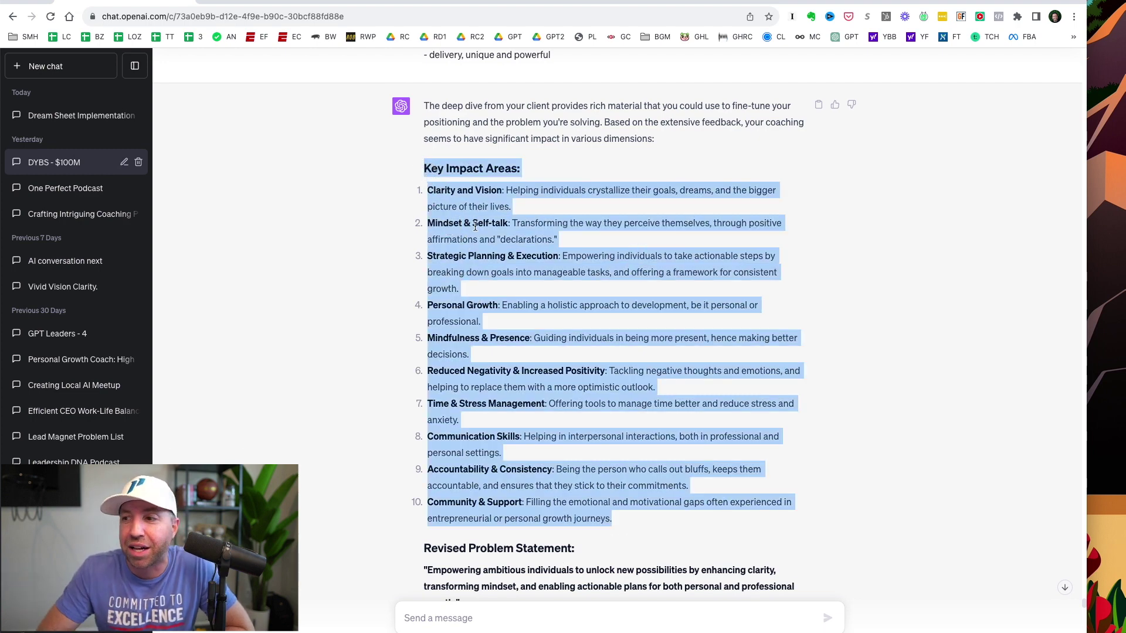
Step: Highlight the How This Impacts Positioning bullets below the Key Impact Areas, then clear the selection
{"action": "scroll", "coordinate": [508, 342], "scroll_direction": "down", "scroll_amount": 4}
{"action": "scroll", "coordinate": [516, 466], "scroll_direction": "down", "scroll_amount": 3}
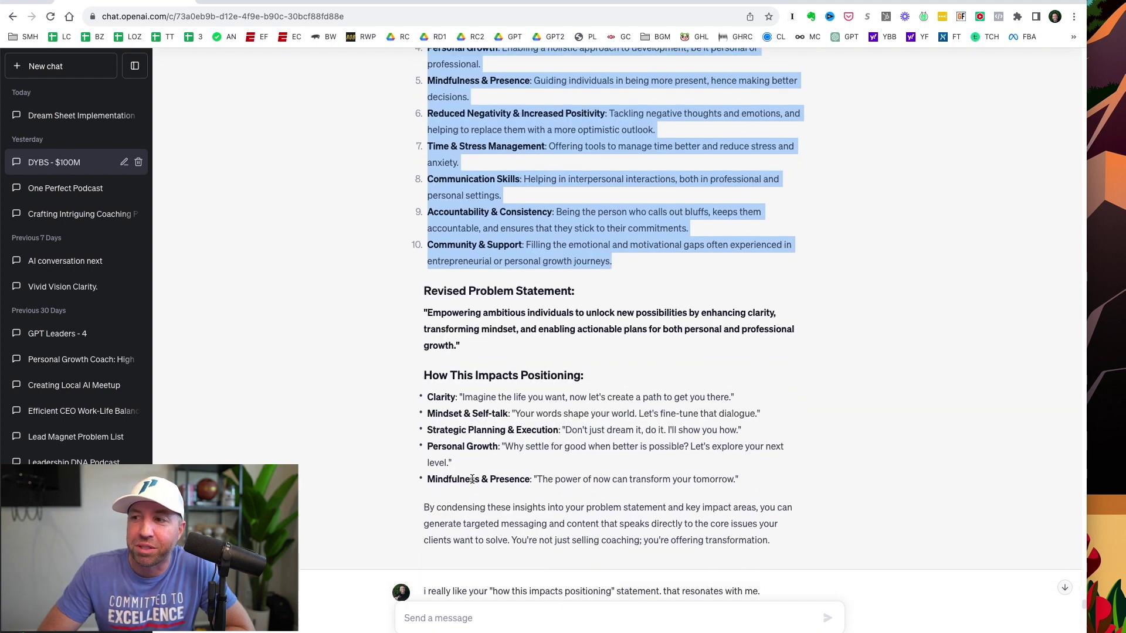
{"action": "left_click", "coordinate": [527, 465]}
{"action": "left_click_drag", "start_coordinate": [739, 438], "coordinate": [424, 333]}
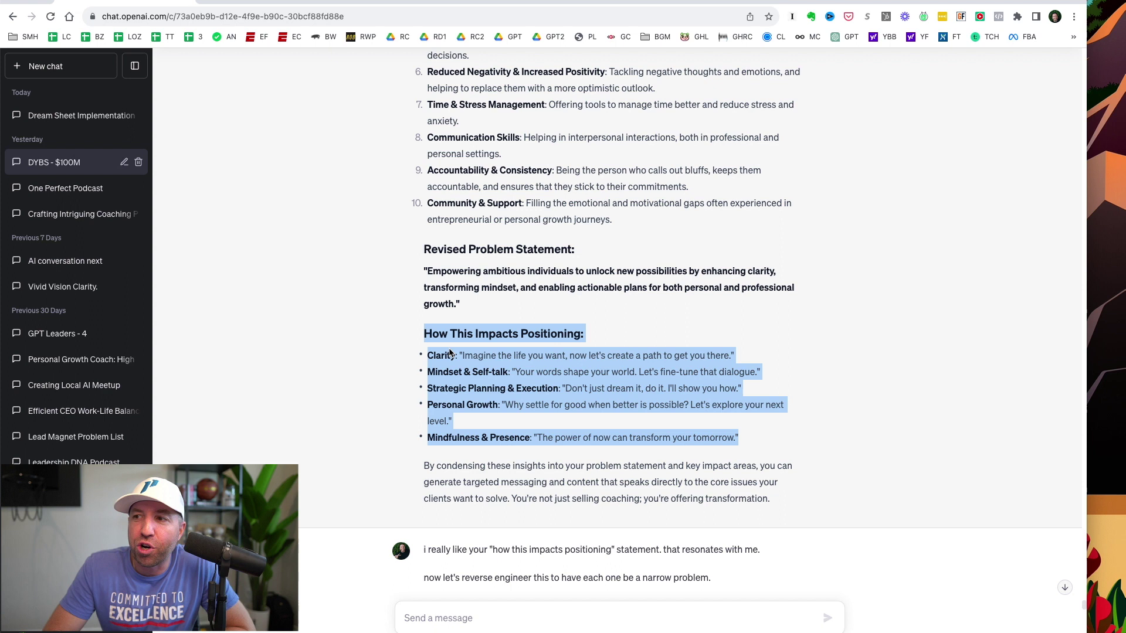
{"action": "left_click", "coordinate": [482, 400]}
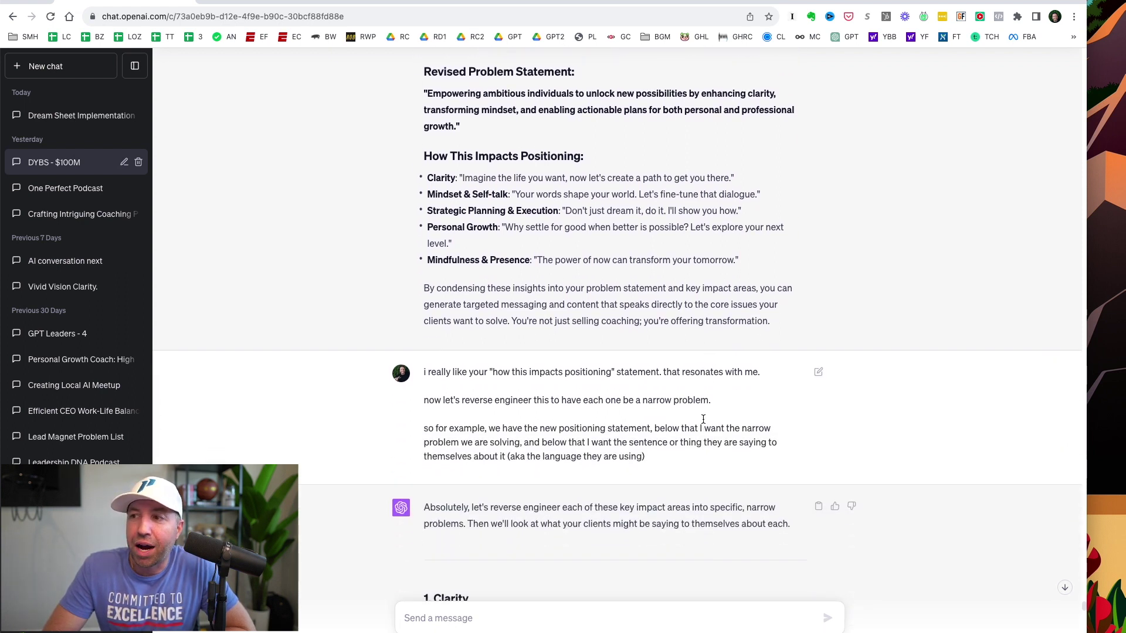
Step: Highlight the request's first line and layout example, then the five positioning bullets from Clarity on
{"action": "left_click_drag", "start_coordinate": [763, 373], "coordinate": [420, 379]}
{"action": "left_click", "coordinate": [546, 394]}
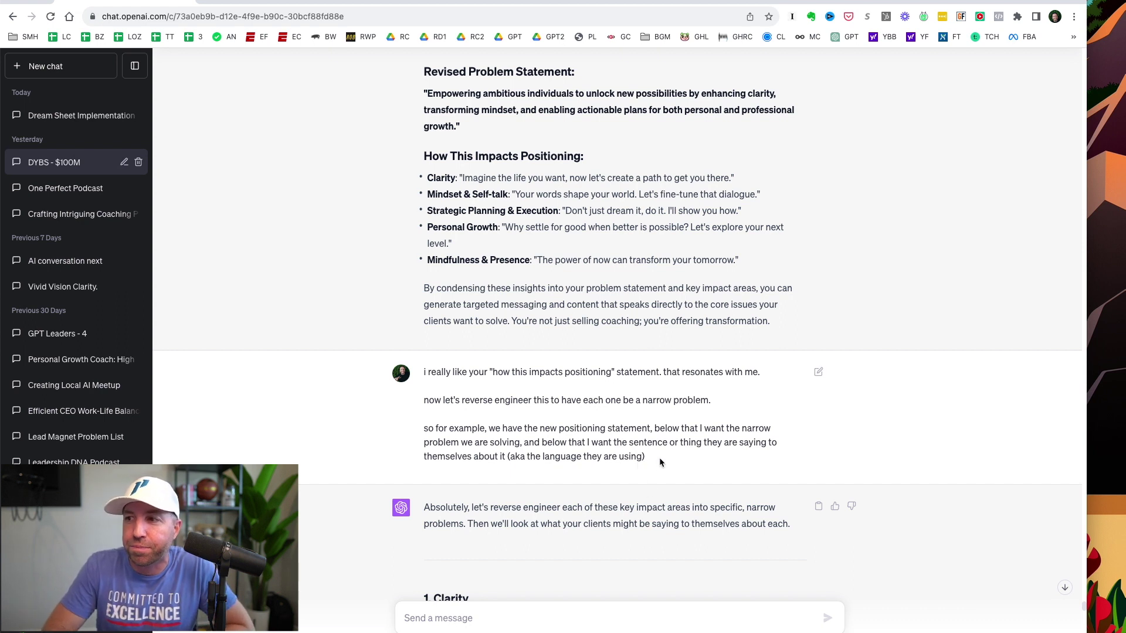
{"action": "left_click_drag", "start_coordinate": [645, 458], "coordinate": [423, 401]}
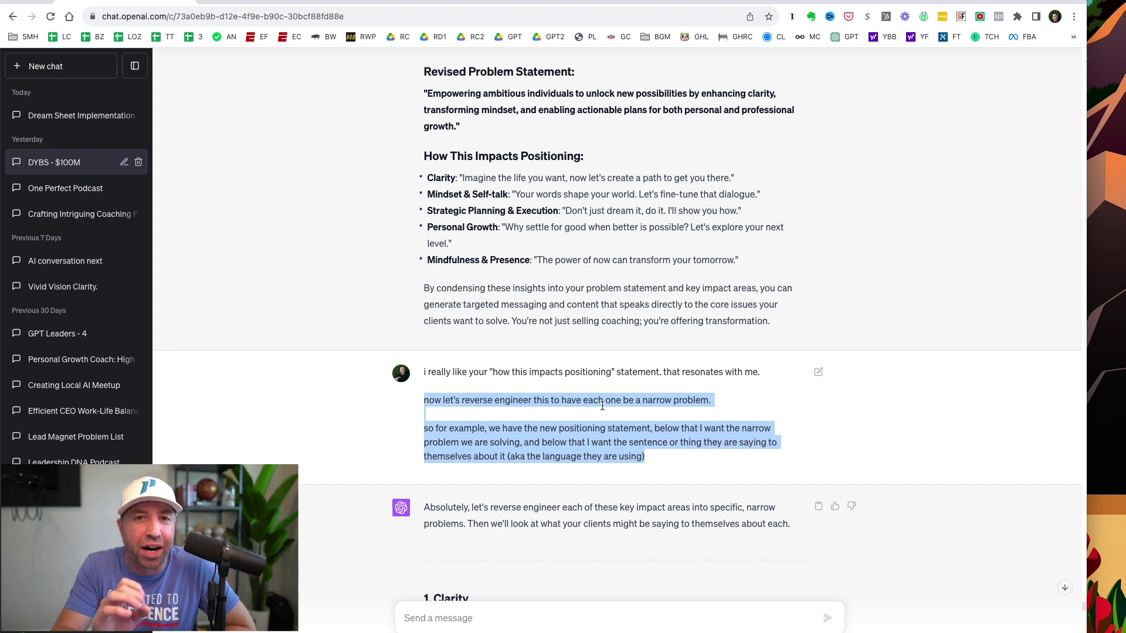
{"action": "left_click", "coordinate": [589, 327]}
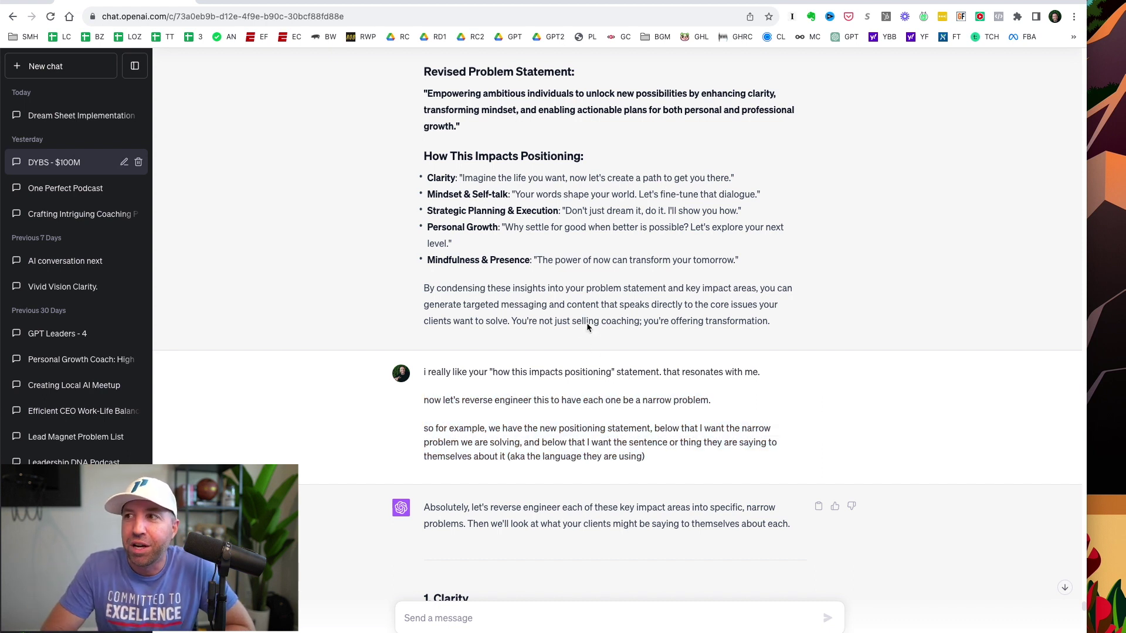
{"action": "left_click_drag", "start_coordinate": [758, 260], "coordinate": [424, 178]}
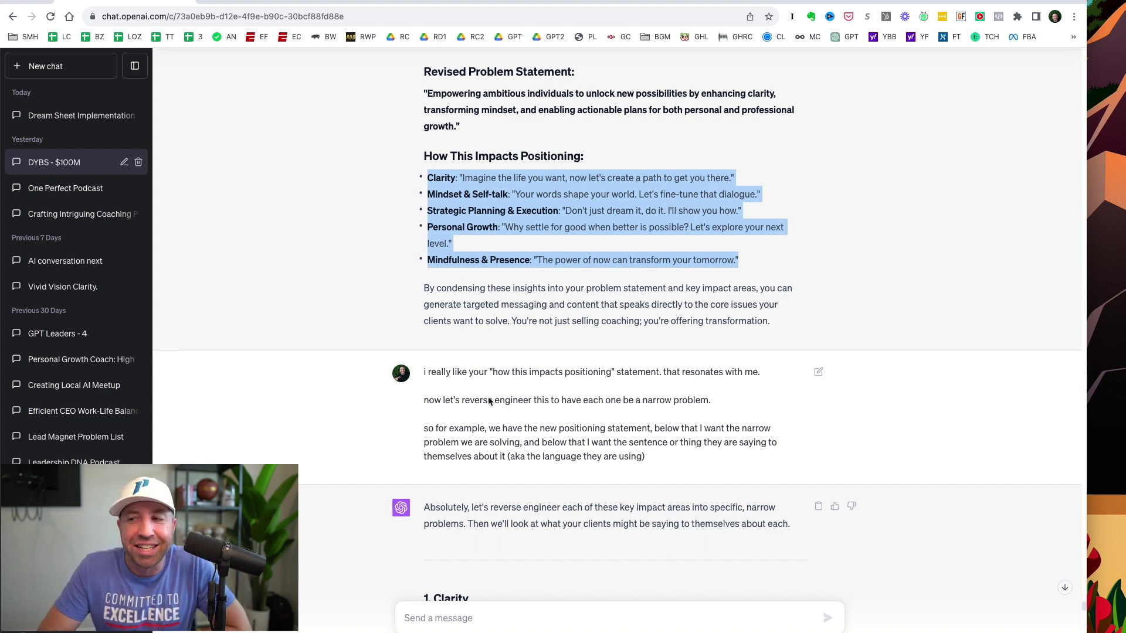
{"action": "scroll", "coordinate": [487, 416], "scroll_direction": "down", "scroll_amount": 3}
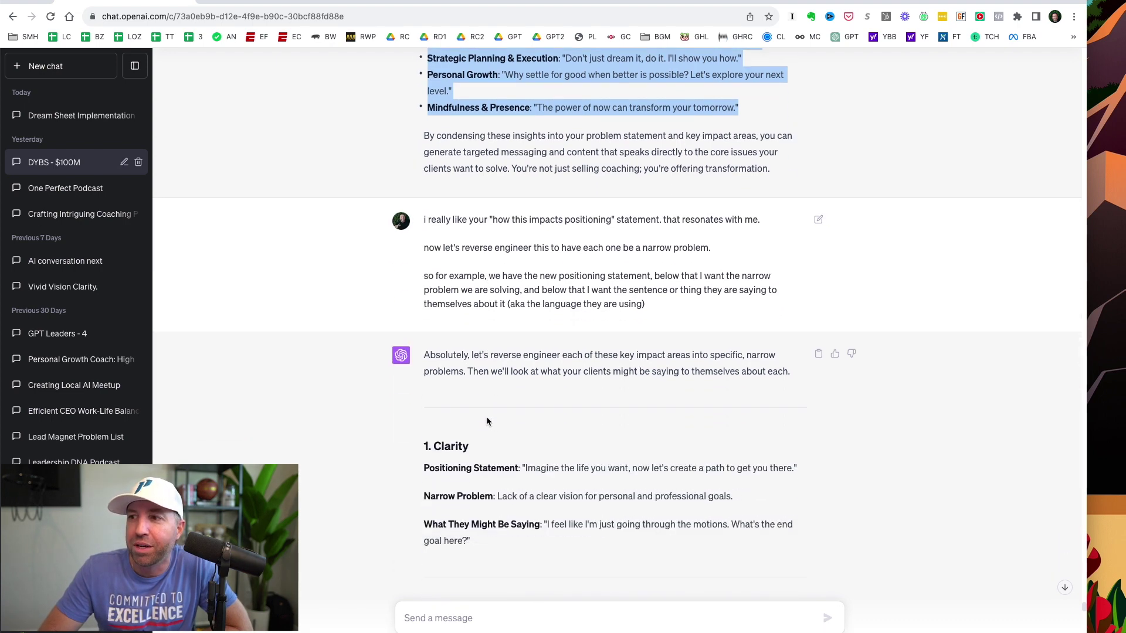
{"action": "scroll", "coordinate": [487, 421], "scroll_direction": "down", "scroll_amount": 3}
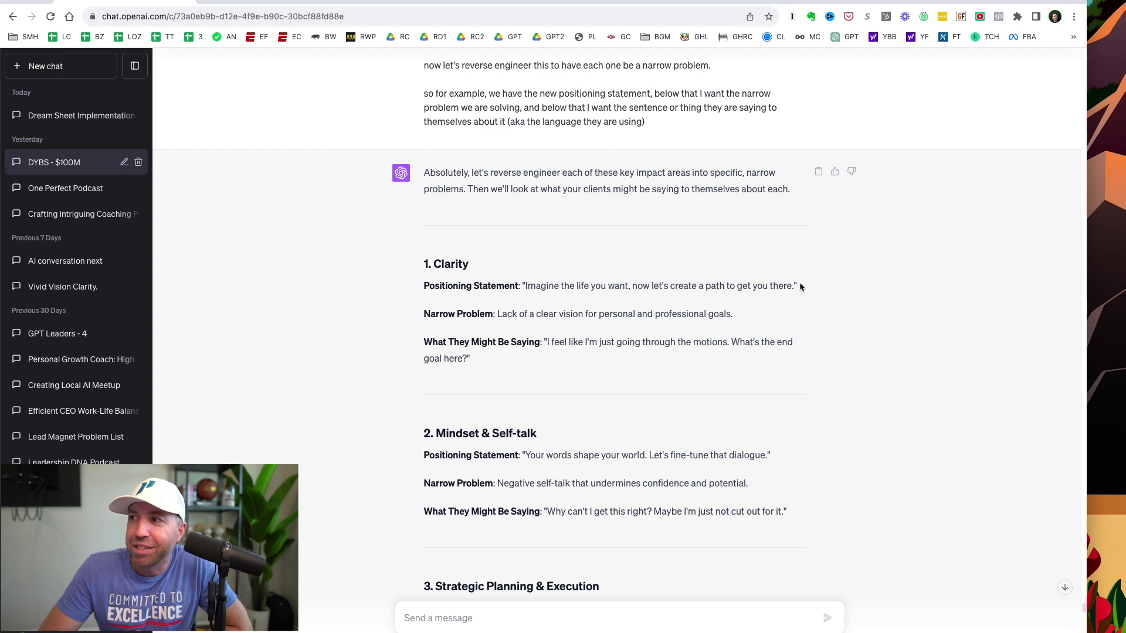
{"action": "left_click_drag", "start_coordinate": [725, 319], "coordinate": [423, 319]}
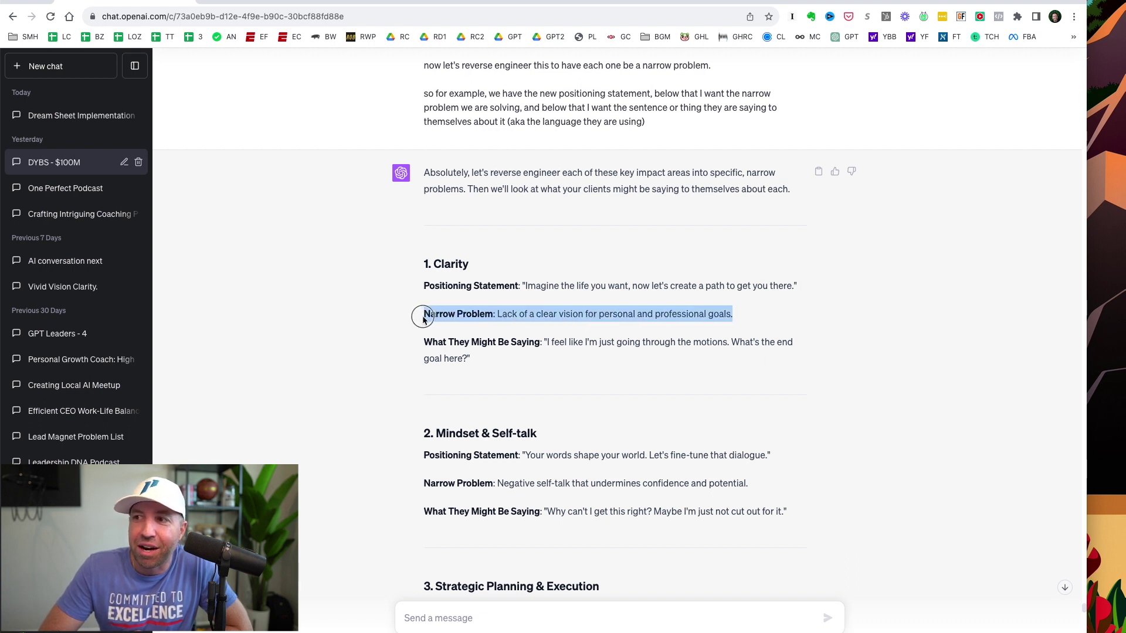
{"action": "left_click_drag", "start_coordinate": [476, 364], "coordinate": [421, 346]}
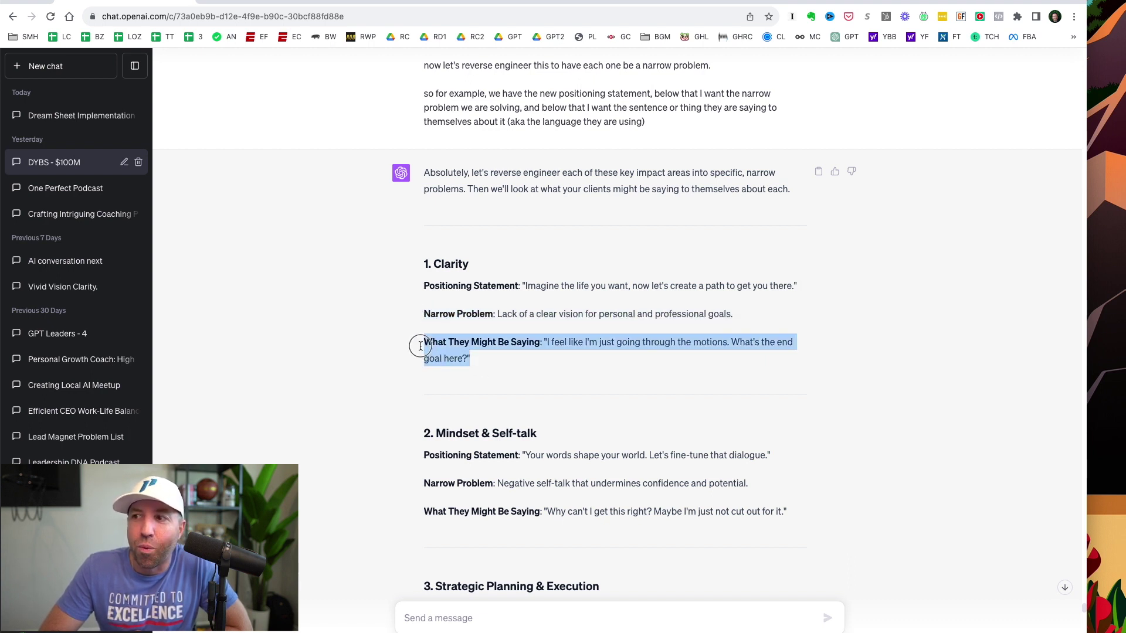
{"action": "scroll", "coordinate": [472, 353], "scroll_direction": "down", "scroll_amount": 3}
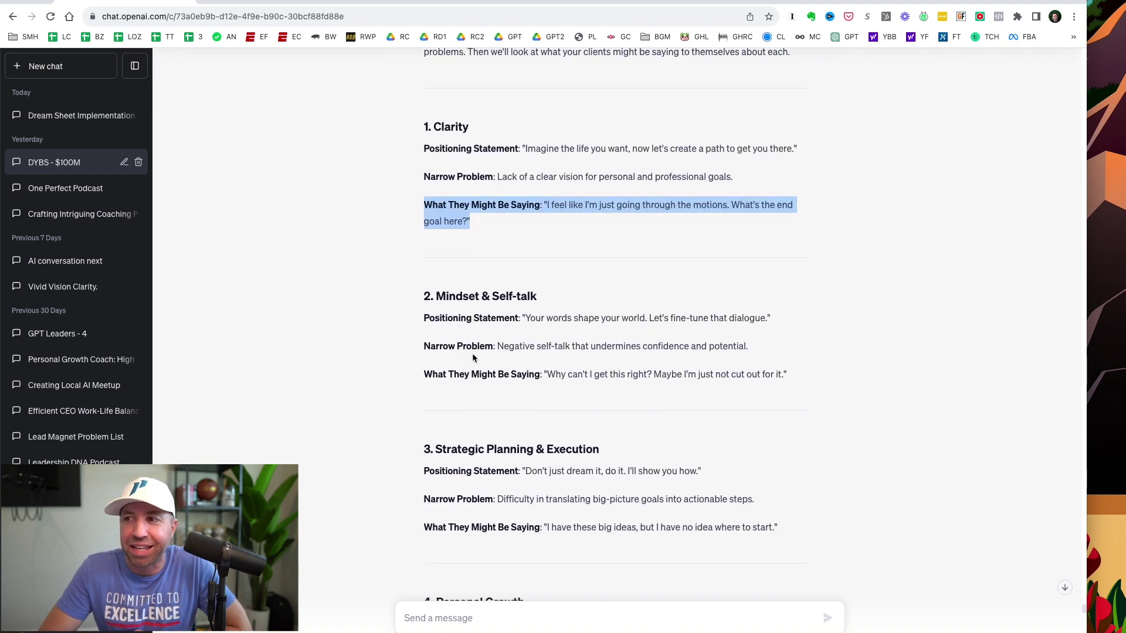
{"action": "scroll", "coordinate": [447, 471], "scroll_direction": "down", "scroll_amount": 2}
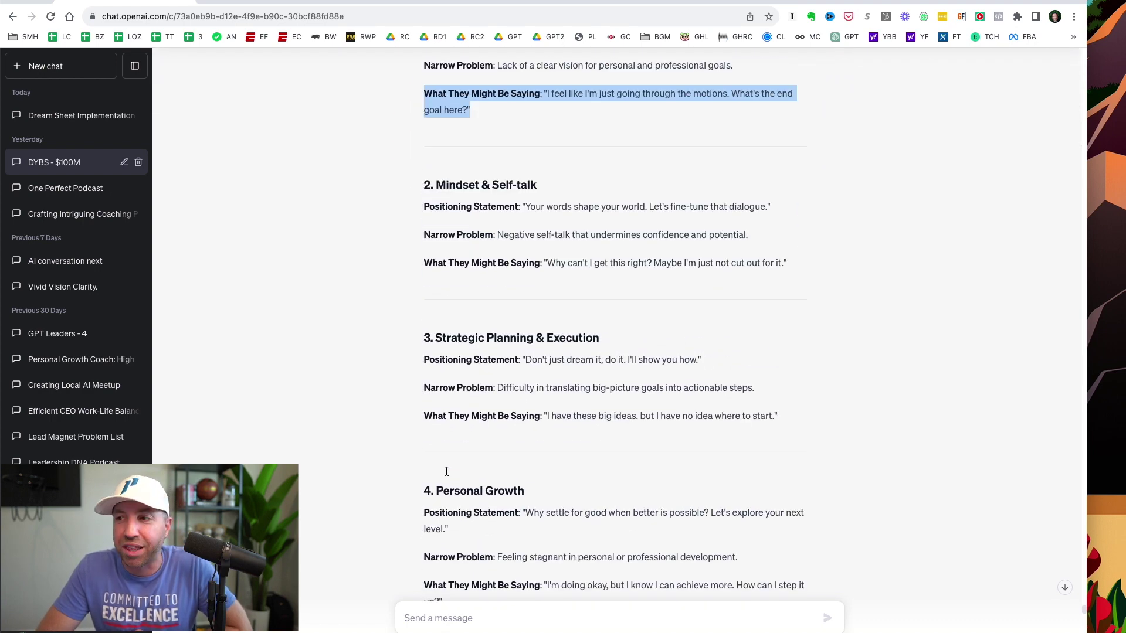
{"action": "scroll", "coordinate": [445, 473], "scroll_direction": "down", "scroll_amount": 10}
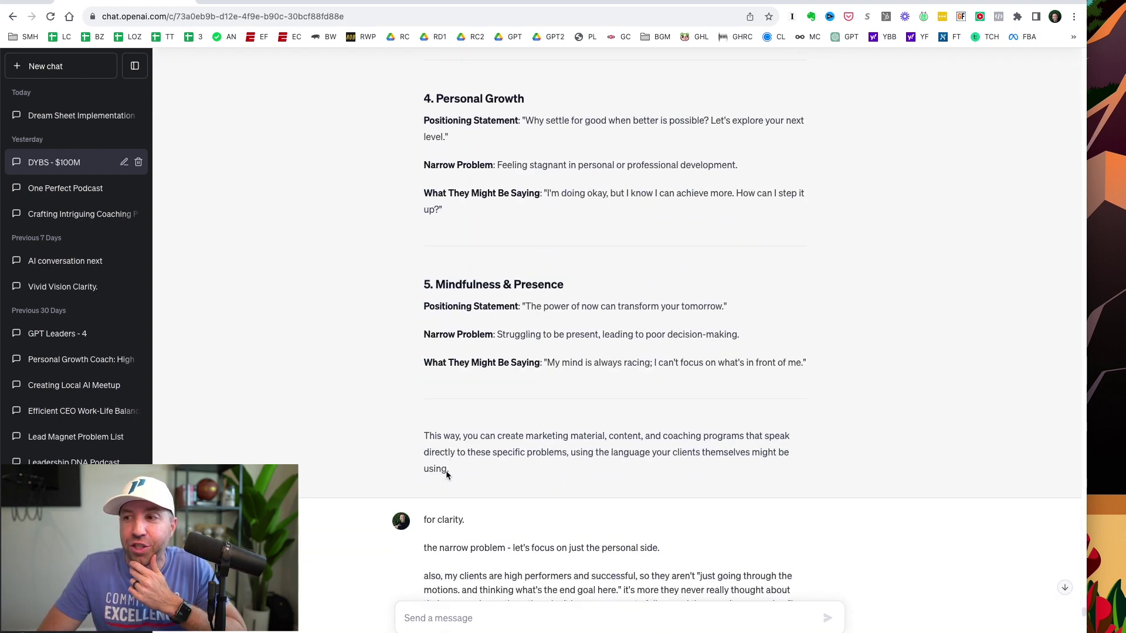
{"action": "scroll", "coordinate": [446, 471], "scroll_direction": "up", "scroll_amount": 2}
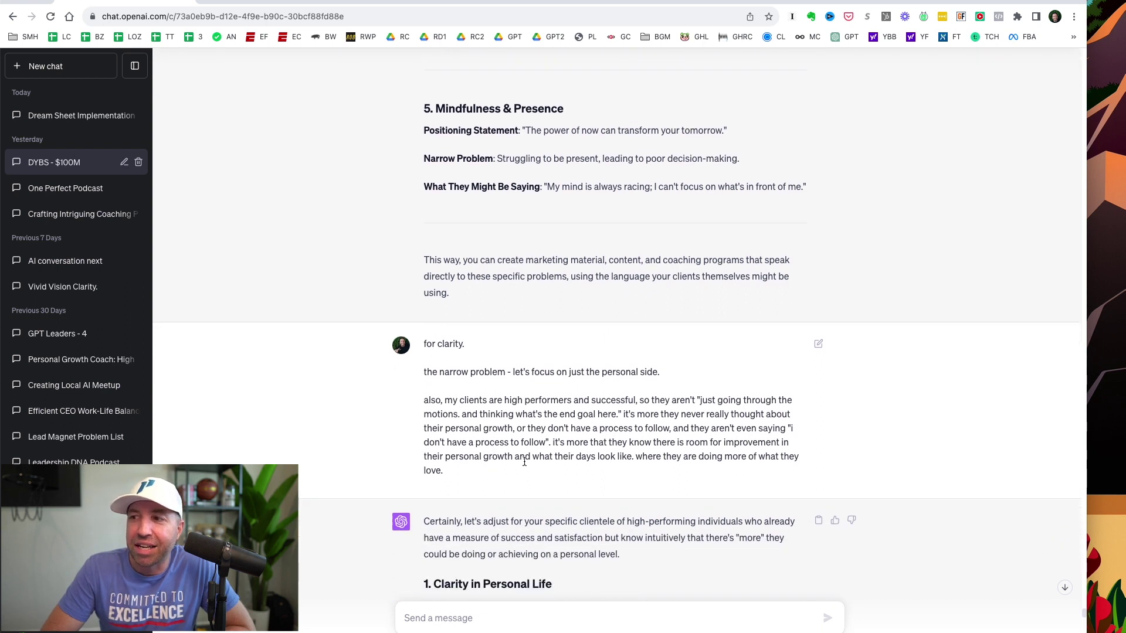
{"action": "left_click_drag", "start_coordinate": [671, 374], "coordinate": [422, 373]}
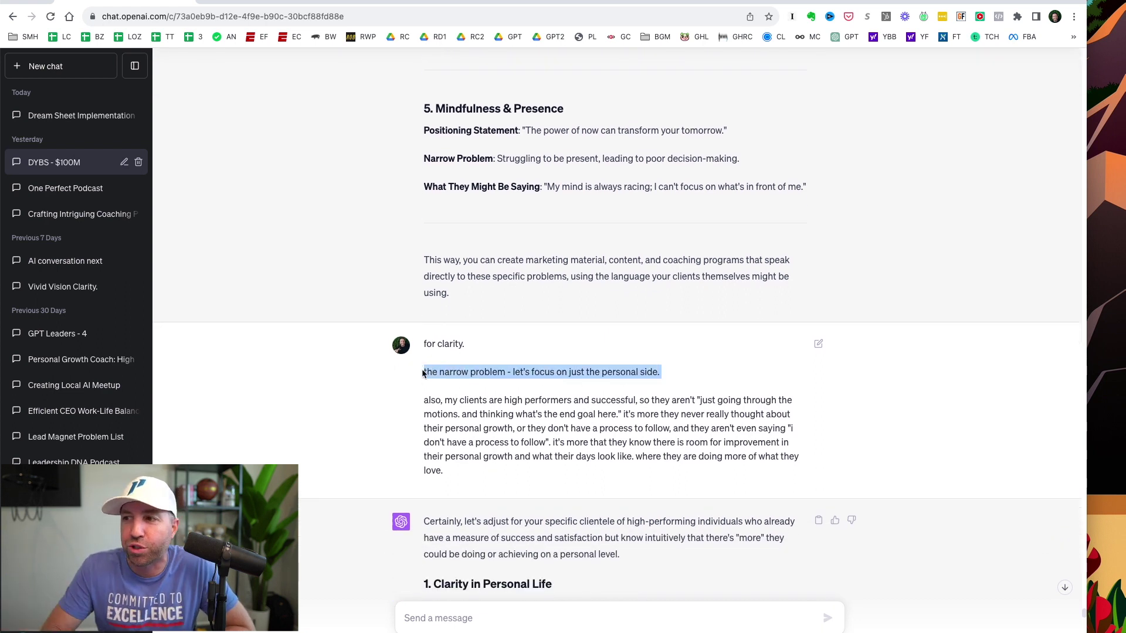
{"action": "left_click", "coordinate": [422, 372]}
{"action": "left_click_drag", "start_coordinate": [447, 475], "coordinate": [423, 406]}
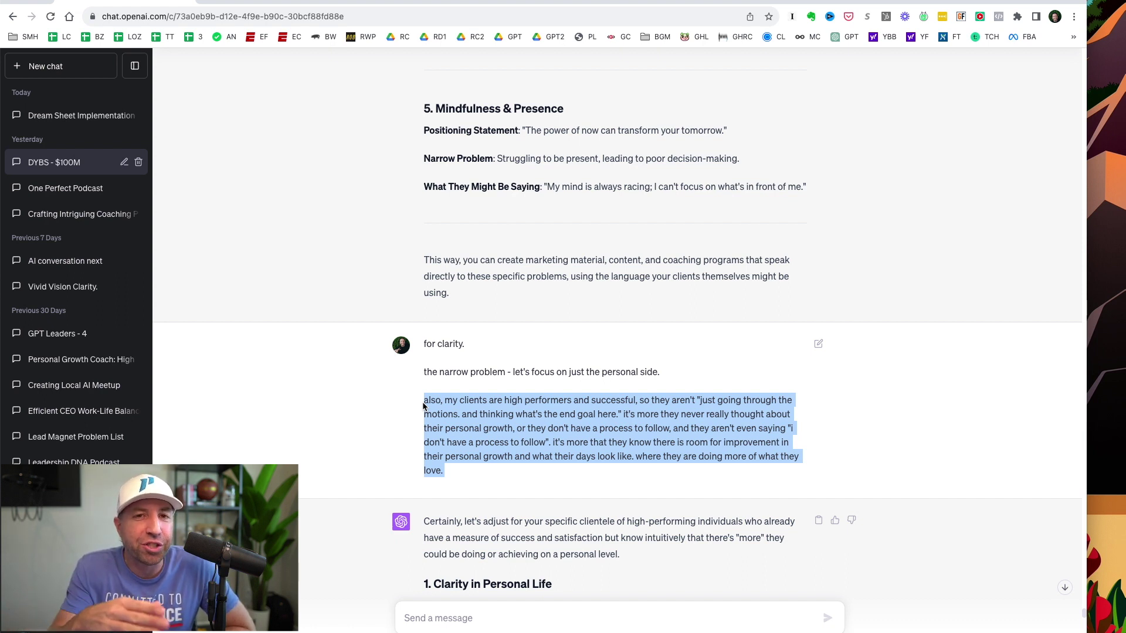
{"action": "left_click", "coordinate": [585, 439]}
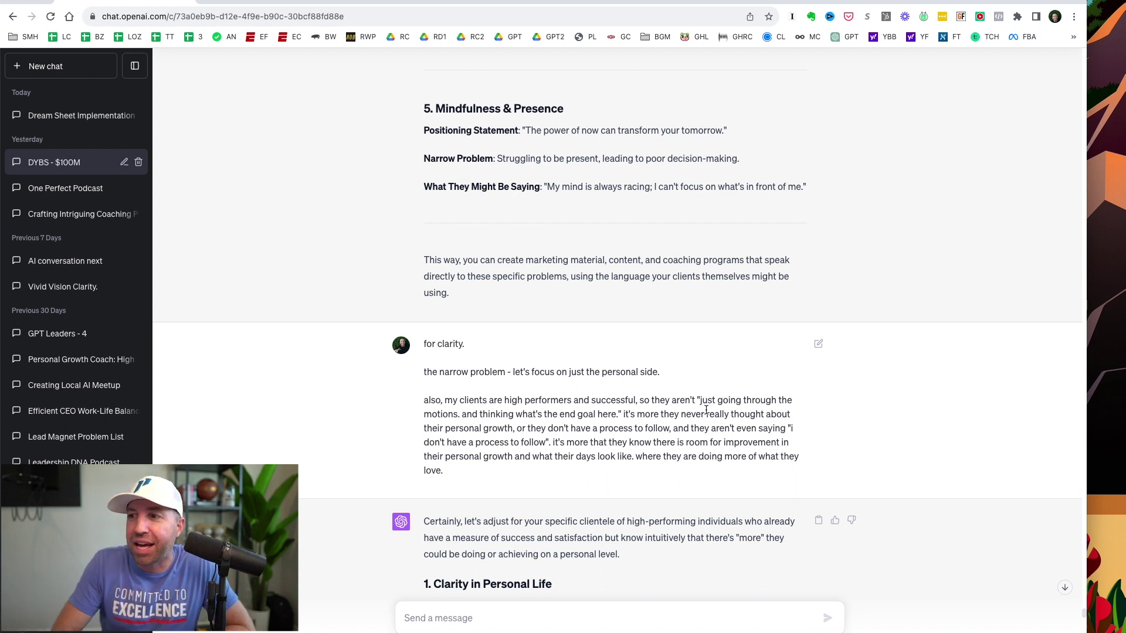
{"action": "left_click_drag", "start_coordinate": [786, 428], "coordinate": [551, 442]}
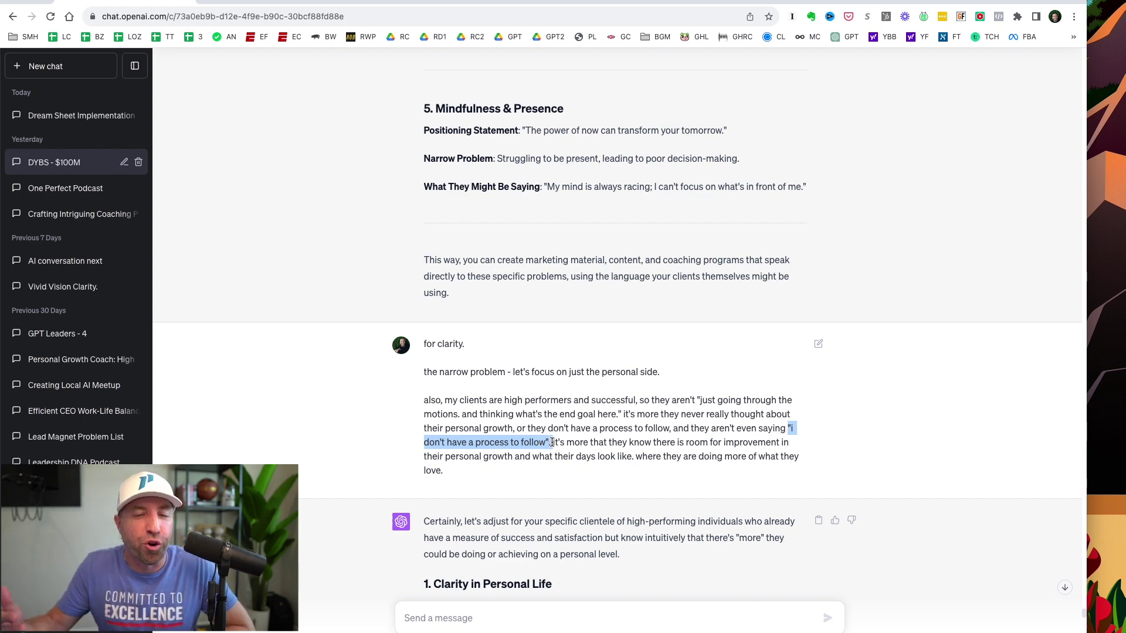
Step: Highlight reworked section 1, then scroll past each section's exchange to the consolidated NPPP reply
{"action": "left_click", "coordinate": [608, 442]}
{"action": "scroll", "coordinate": [607, 442], "scroll_direction": "down", "scroll_amount": 5}
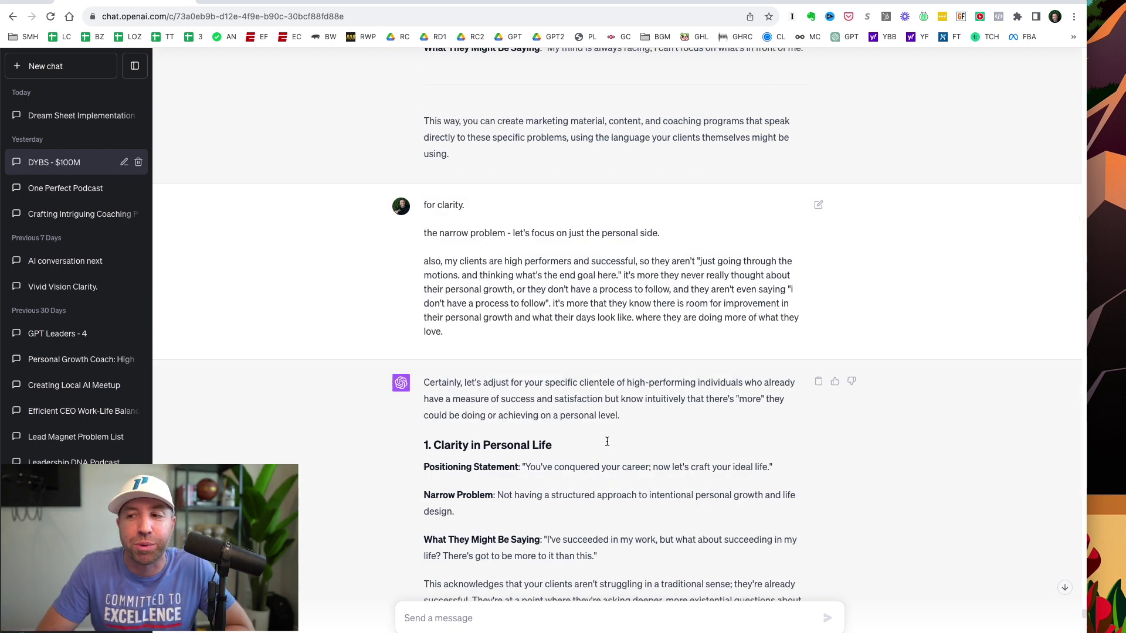
{"action": "left_click_drag", "start_coordinate": [550, 516], "coordinate": [421, 343]}
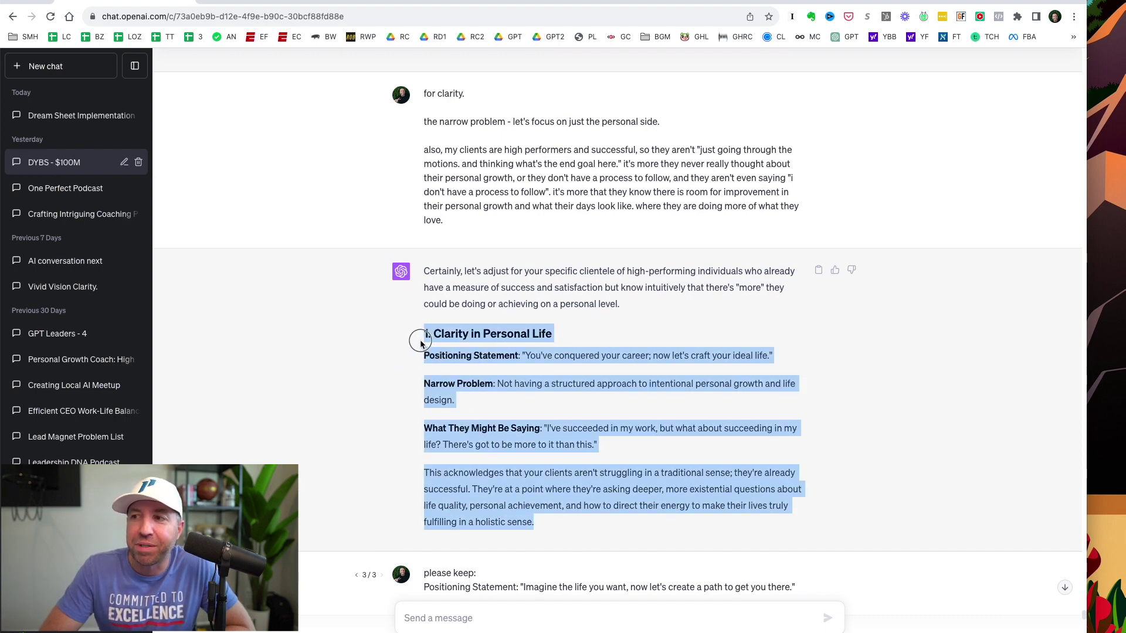
{"action": "left_click", "coordinate": [466, 390]}
{"action": "scroll", "coordinate": [504, 361], "scroll_direction": "down", "scroll_amount": 6}
{"action": "scroll", "coordinate": [505, 363], "scroll_direction": "down", "scroll_amount": 7}
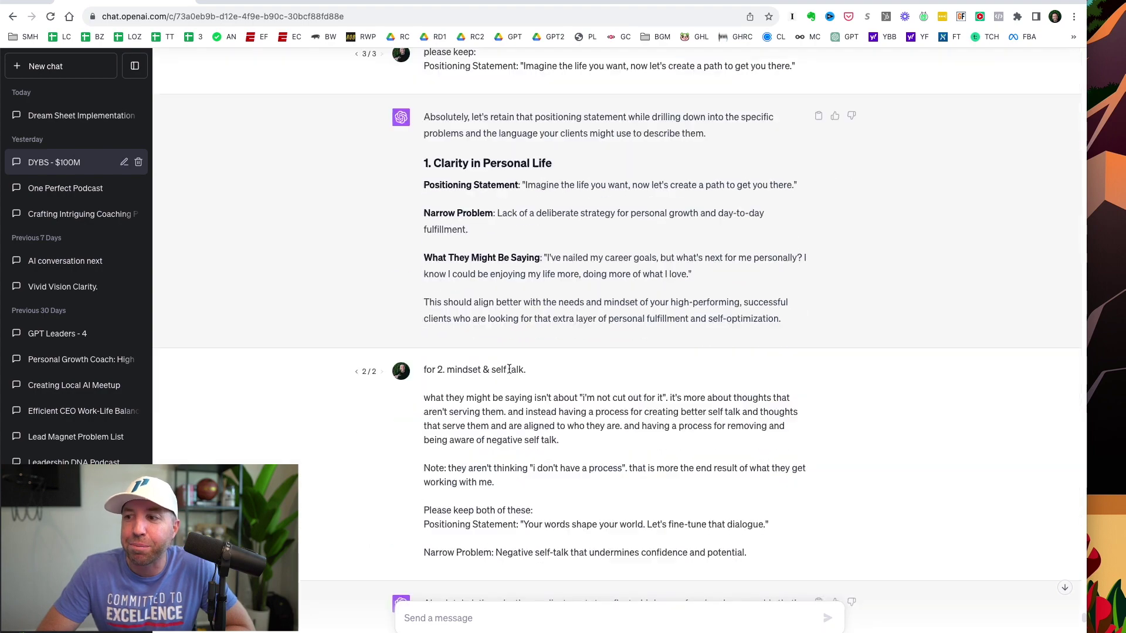
{"action": "scroll", "coordinate": [508, 367], "scroll_direction": "down", "scroll_amount": 15}
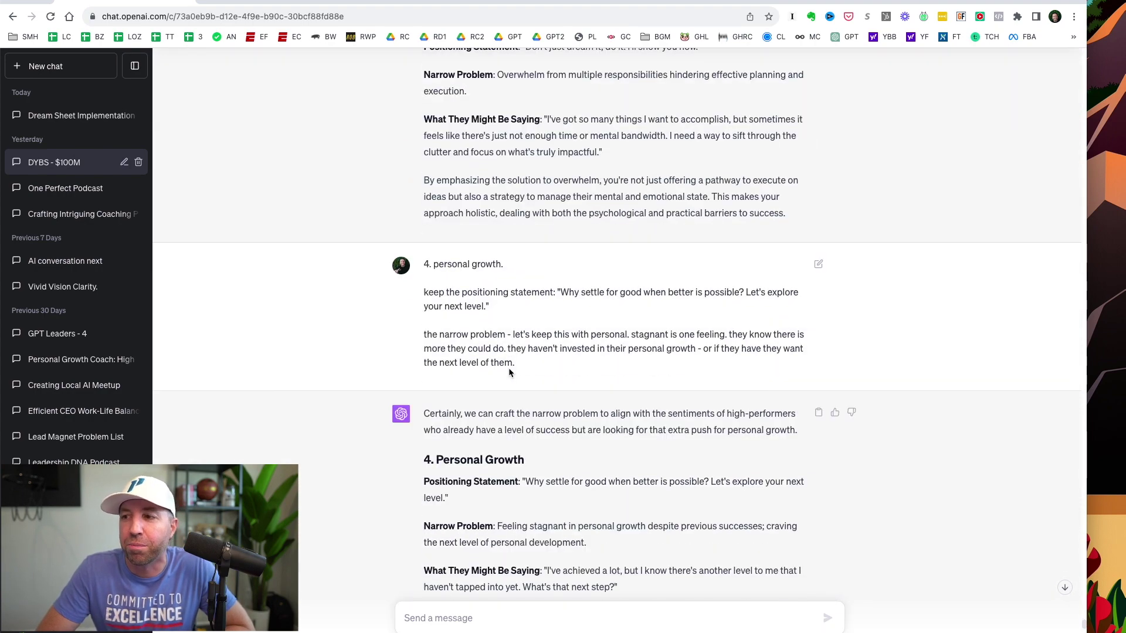
{"action": "scroll", "coordinate": [509, 368], "scroll_direction": "down", "scroll_amount": 7}
{"action": "scroll", "coordinate": [508, 368], "scroll_direction": "down", "scroll_amount": 9}
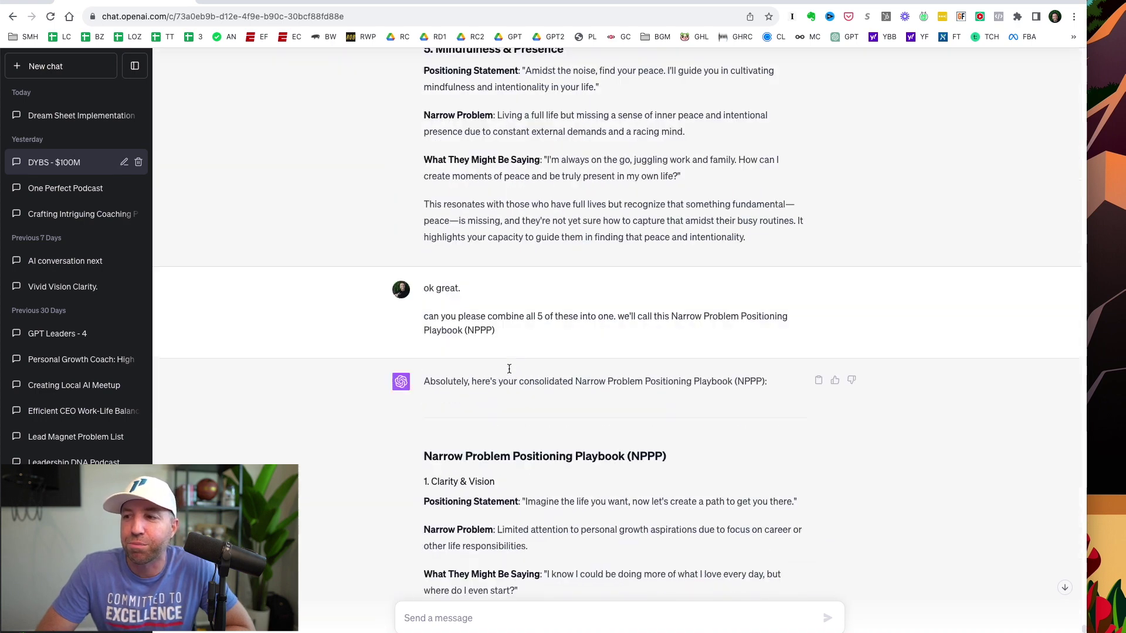
{"action": "scroll", "coordinate": [509, 369], "scroll_direction": "up", "scroll_amount": 1}
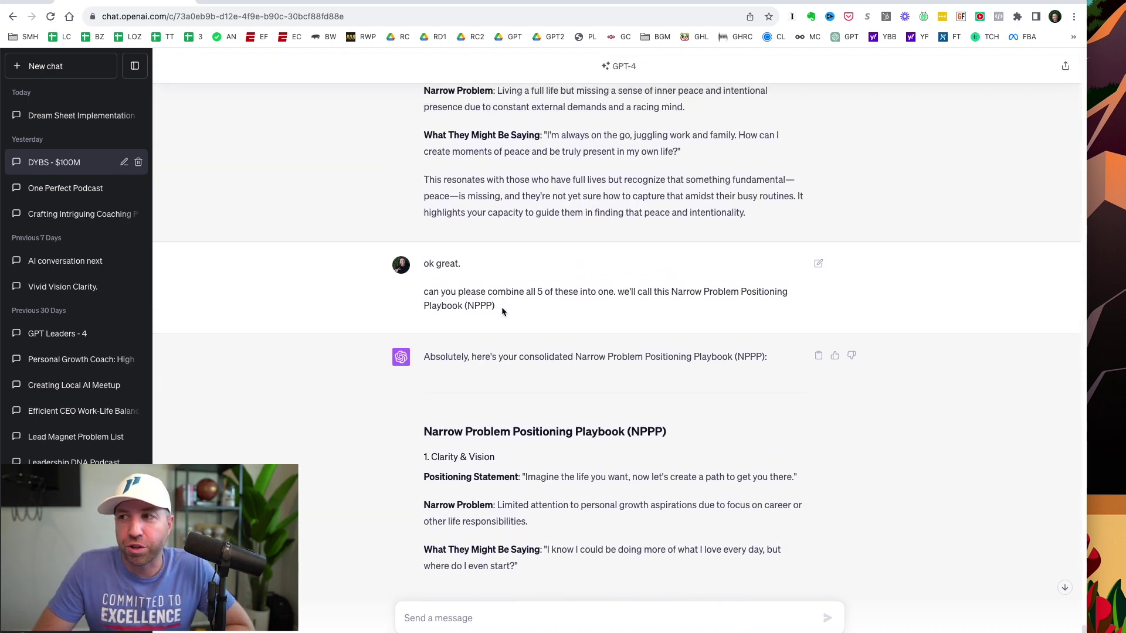
{"action": "left_click_drag", "start_coordinate": [505, 306], "coordinate": [424, 295]}
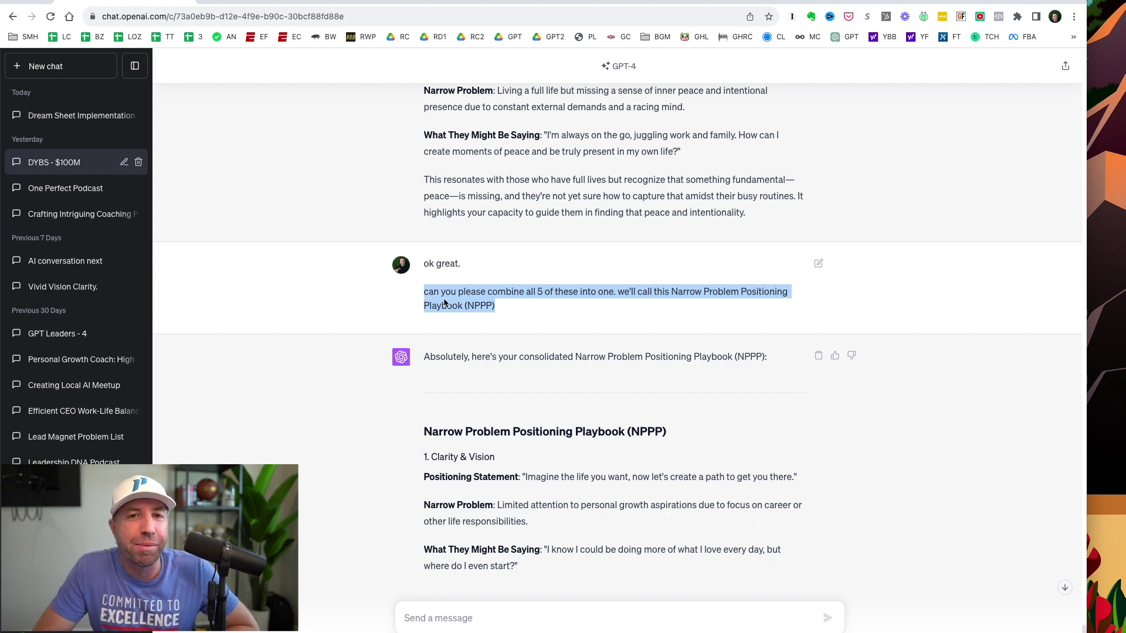
{"action": "left_click", "coordinate": [445, 299]}
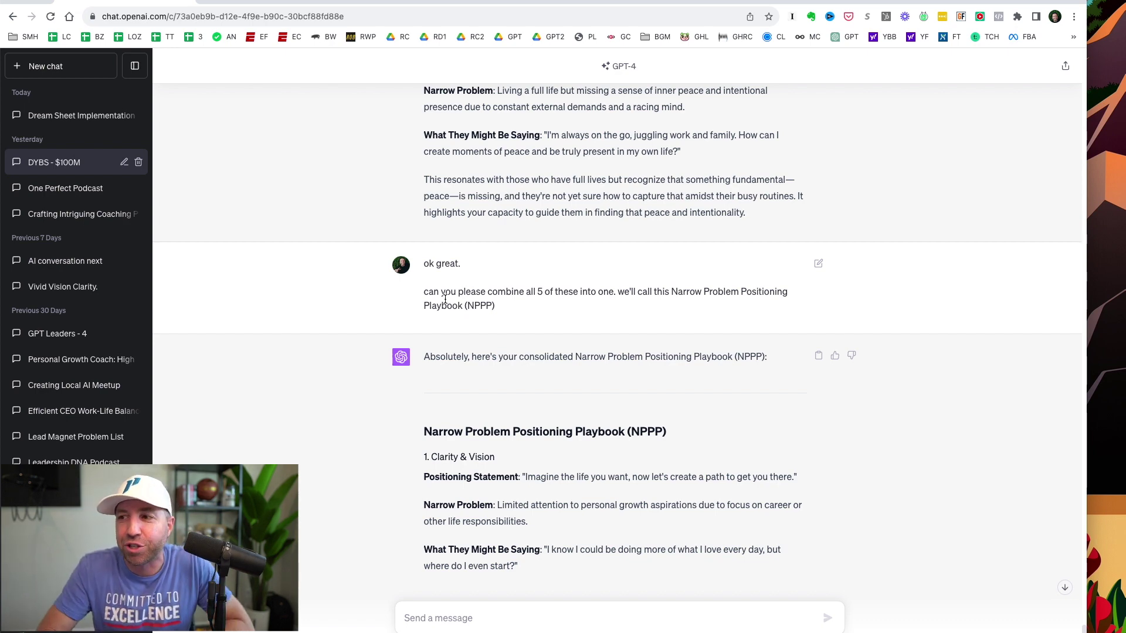
{"action": "scroll", "coordinate": [510, 384], "scroll_direction": "down", "scroll_amount": 9}
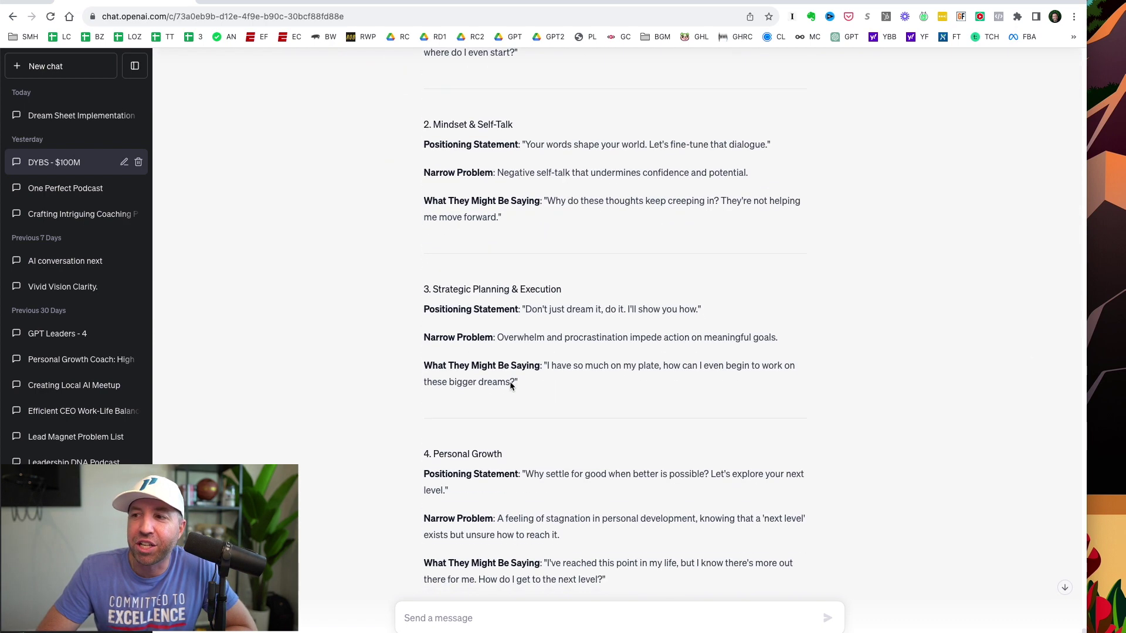
Step: Scroll past the 'This is the NPP' message to the playbook opening with Clarity in Personal Life
{"action": "scroll", "coordinate": [511, 384], "scroll_direction": "down", "scroll_amount": 20}
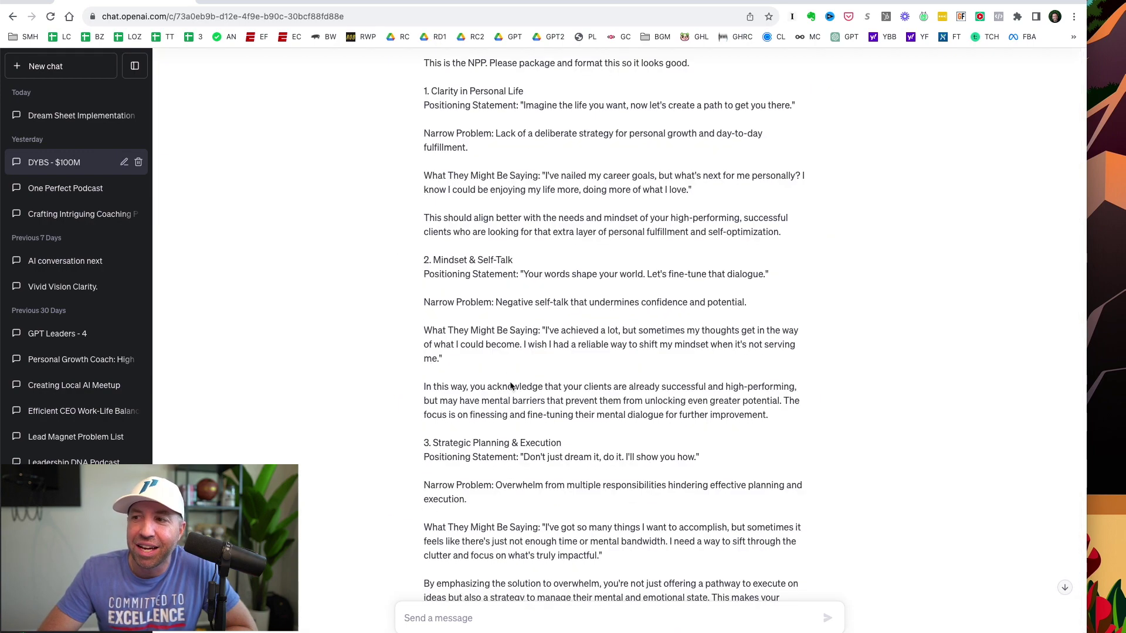
{"action": "scroll", "coordinate": [510, 385], "scroll_direction": "down", "scroll_amount": 15}
{"action": "scroll", "coordinate": [510, 384], "scroll_direction": "up", "scroll_amount": 6}
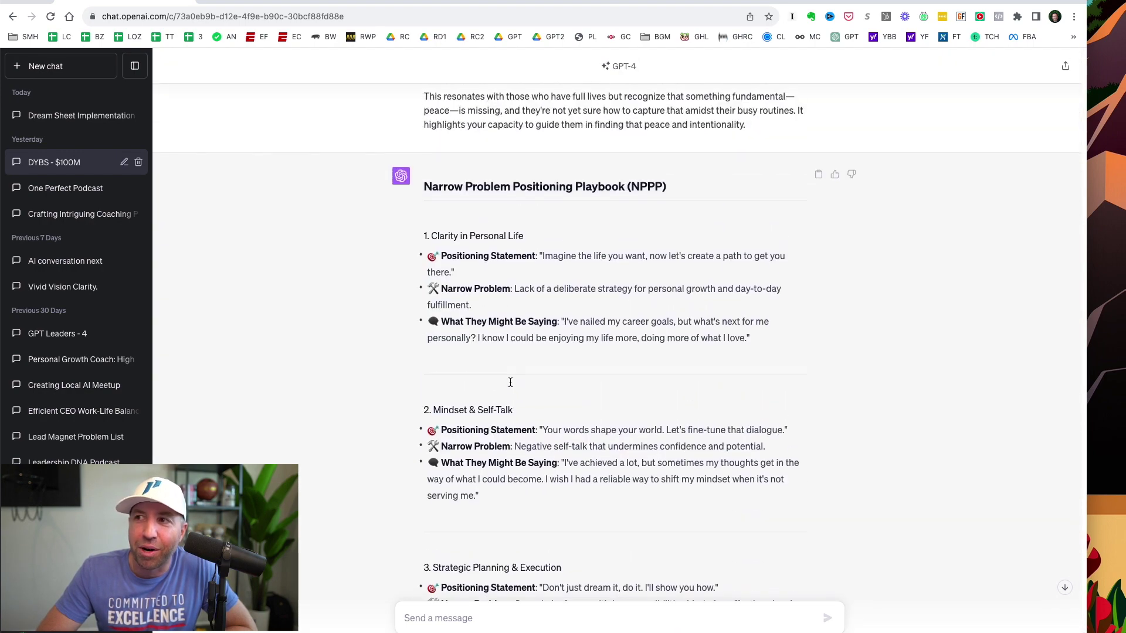
{"action": "scroll", "coordinate": [510, 383], "scroll_direction": "down", "scroll_amount": 1}
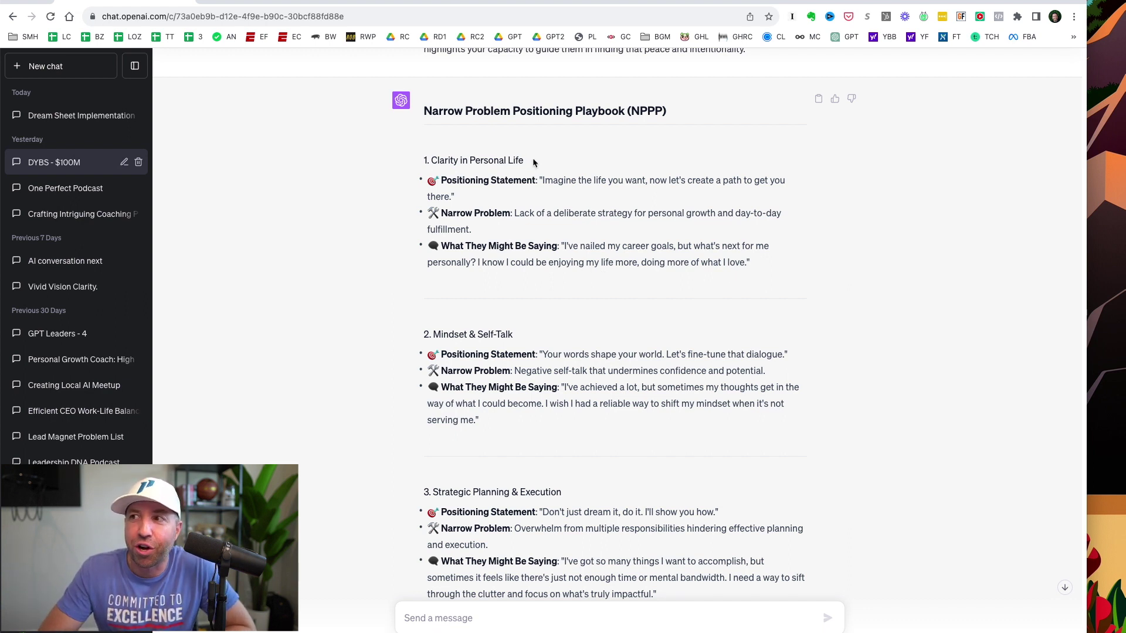
{"action": "left_click_drag", "start_coordinate": [530, 161], "coordinate": [430, 157]}
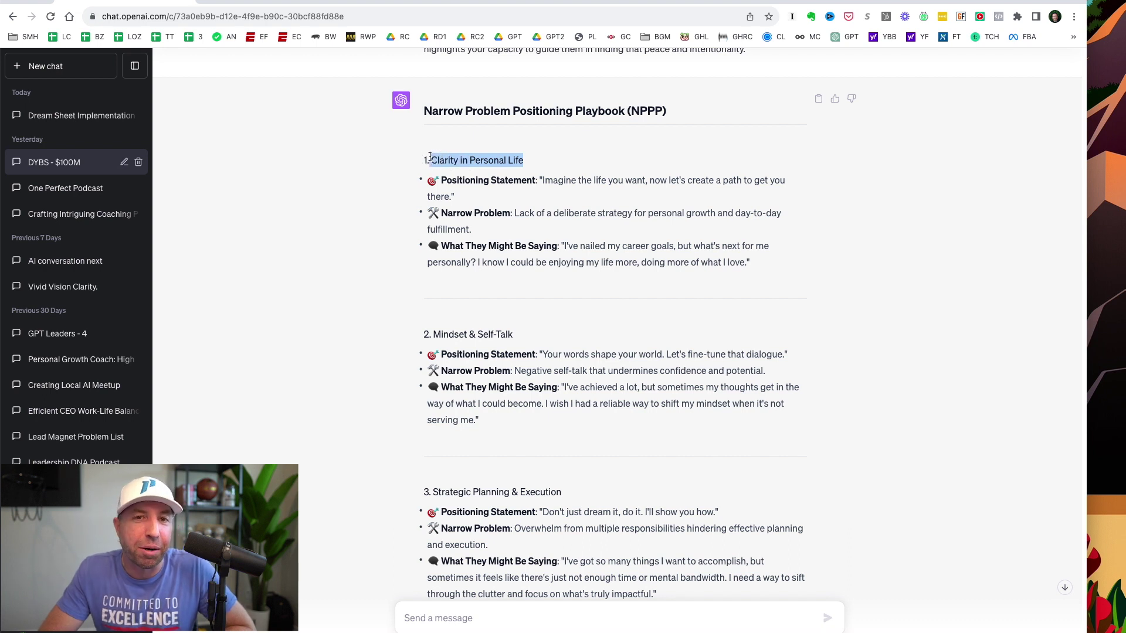
{"action": "left_click", "coordinate": [509, 345]}
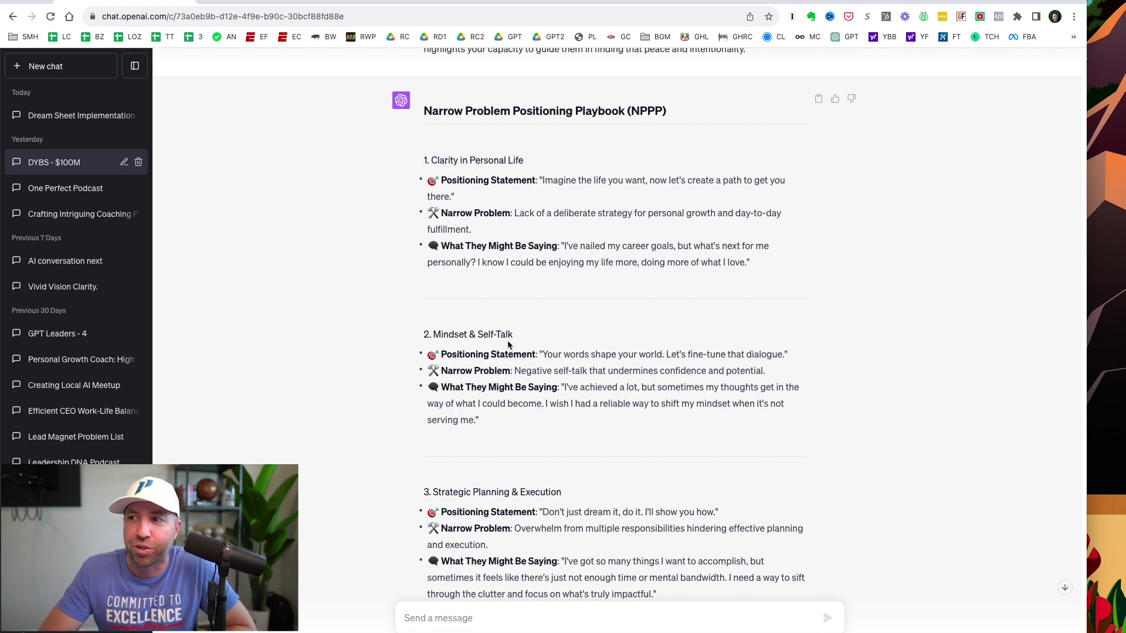
{"action": "left_click_drag", "start_coordinate": [521, 334], "coordinate": [423, 343]}
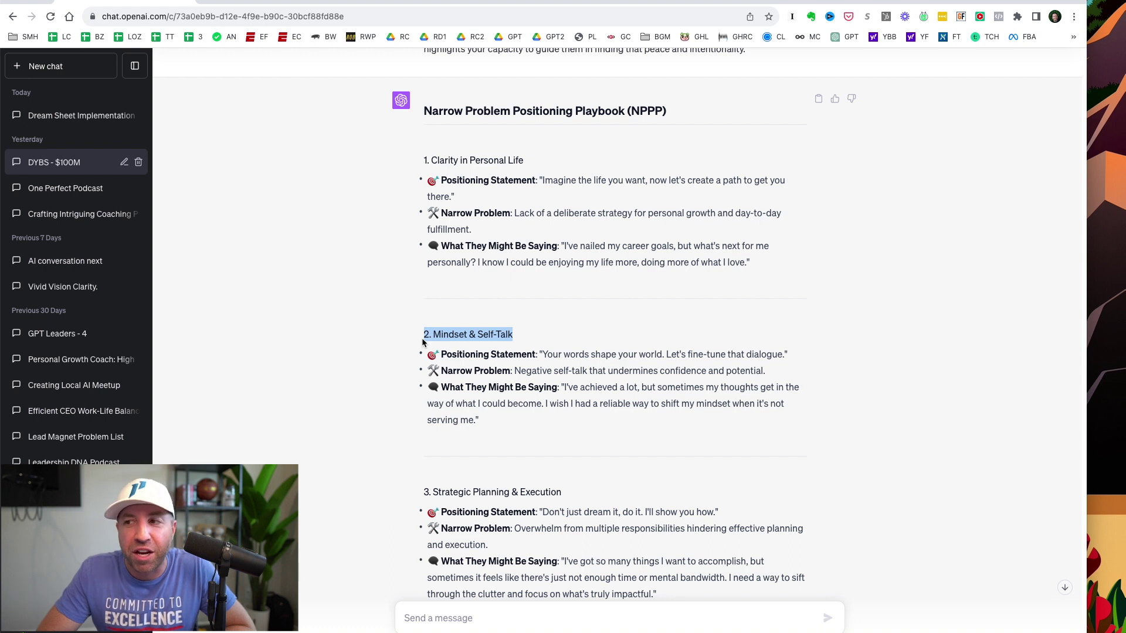
{"action": "left_click", "coordinate": [555, 346]}
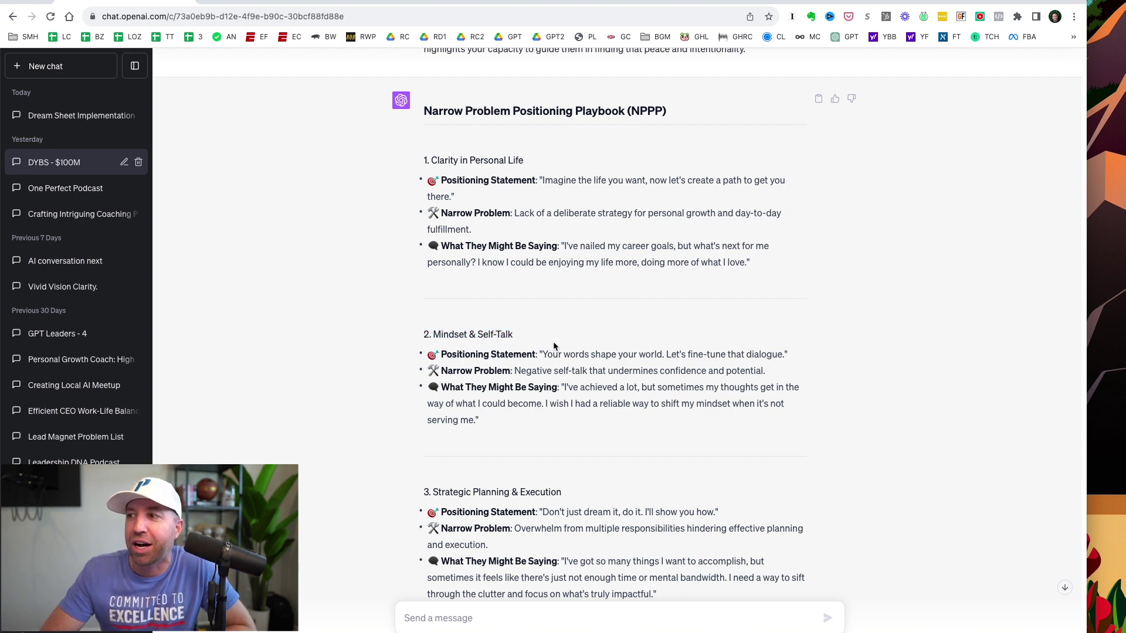
{"action": "scroll", "coordinate": [577, 369], "scroll_direction": "down", "scroll_amount": 1}
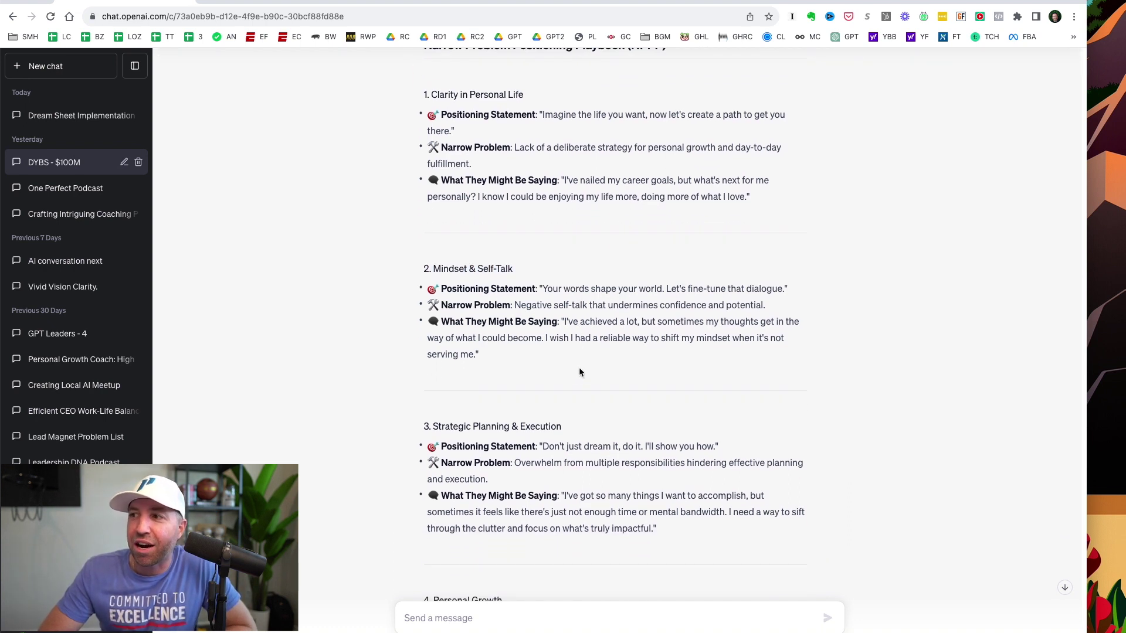